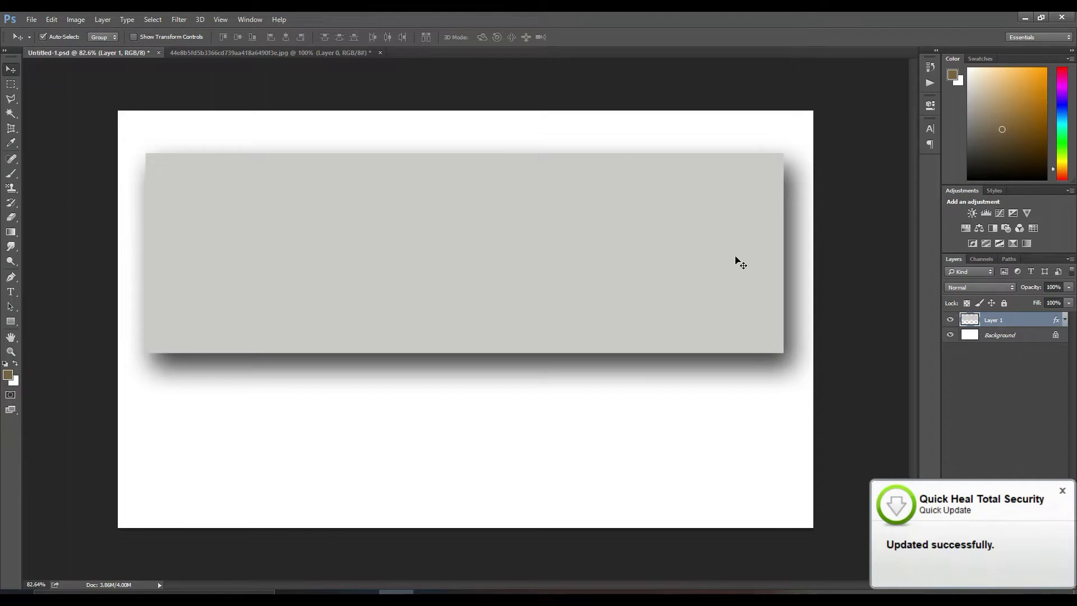
Define the wood plank image as a new pattern
click(289, 53)
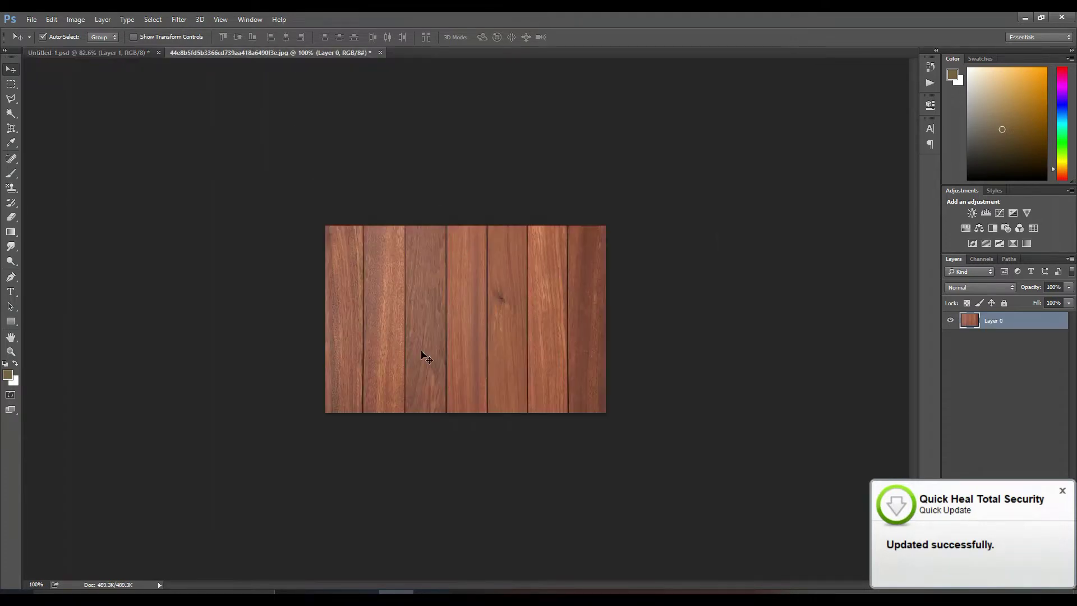
click(53, 19)
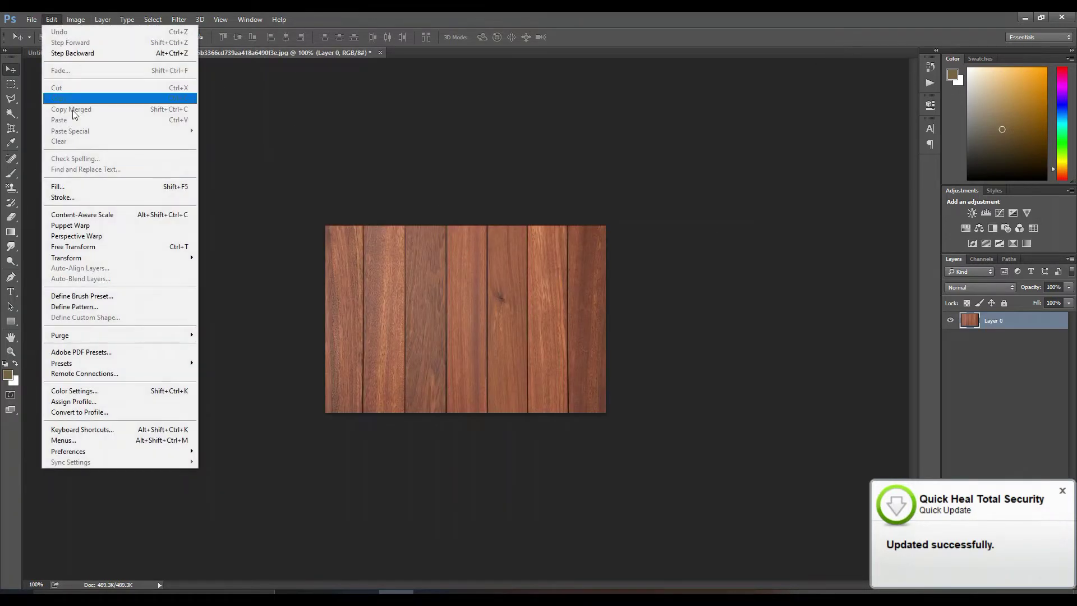
click(82, 308)
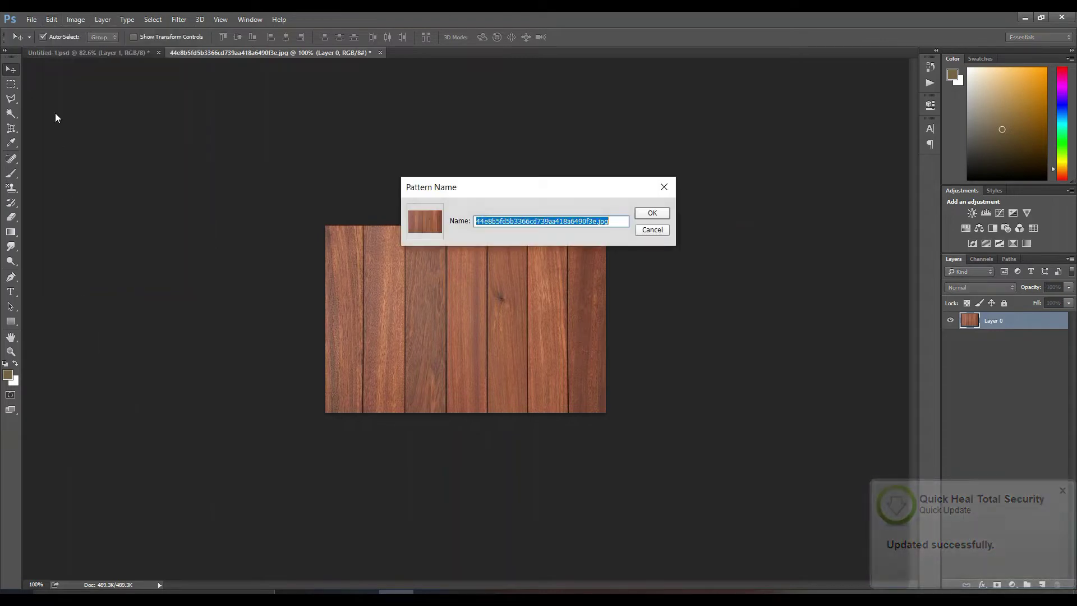
click(645, 218)
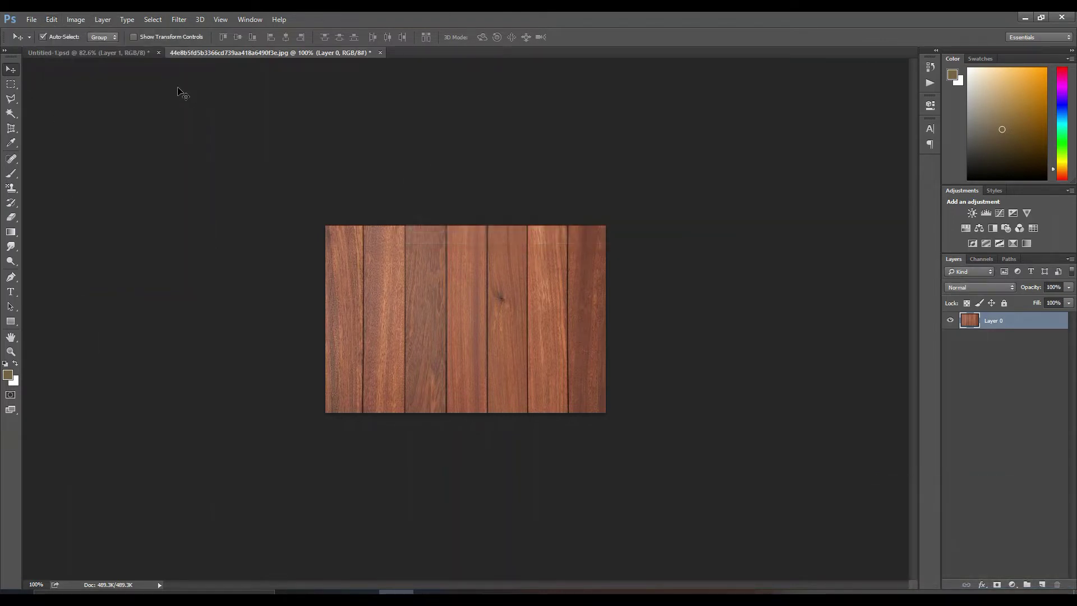
Magic Wand-select the grey panel in Untitled-1 and paint it with the wood pattern using Pattern Stamp
click(127, 52)
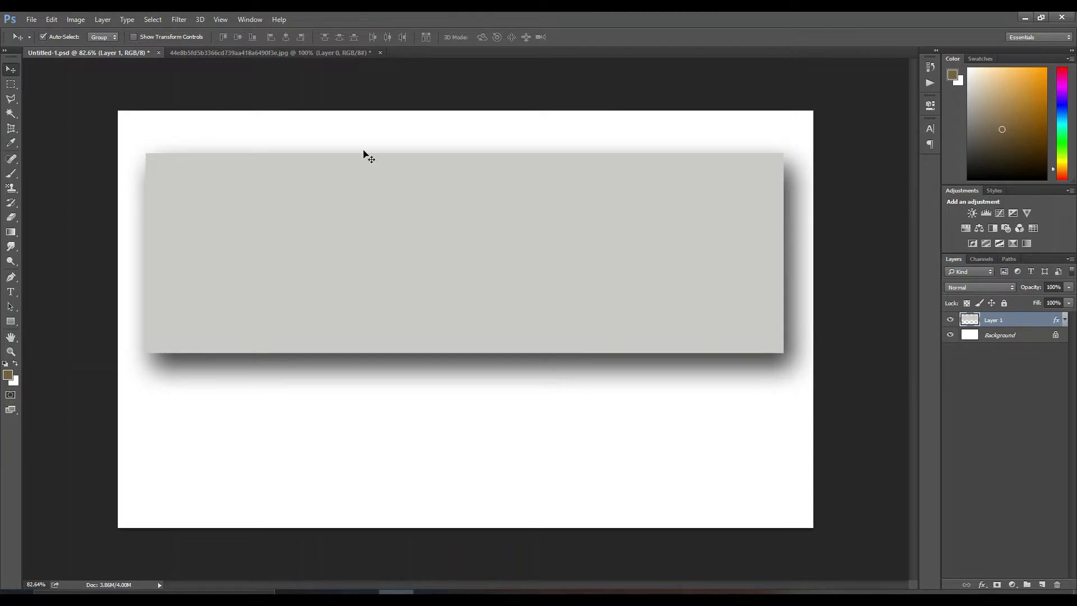
click(11, 113)
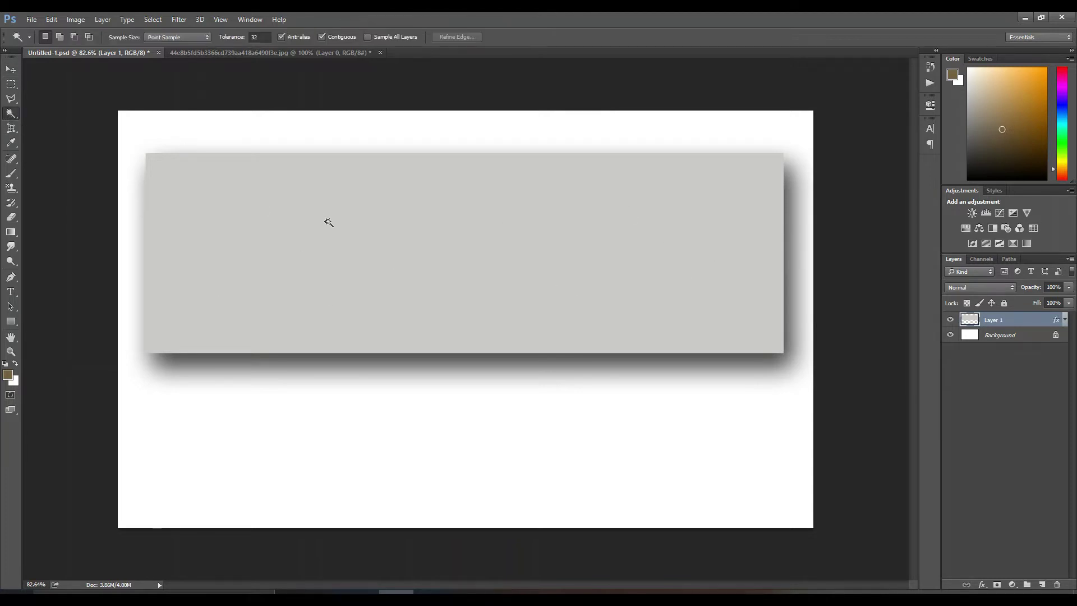
click(328, 222)
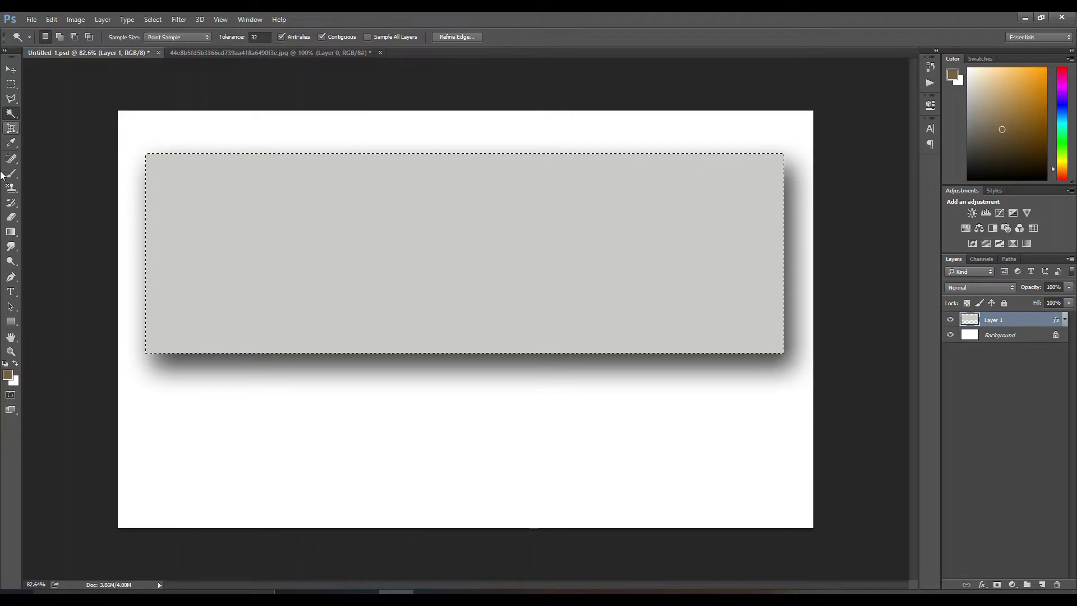
click(8, 192)
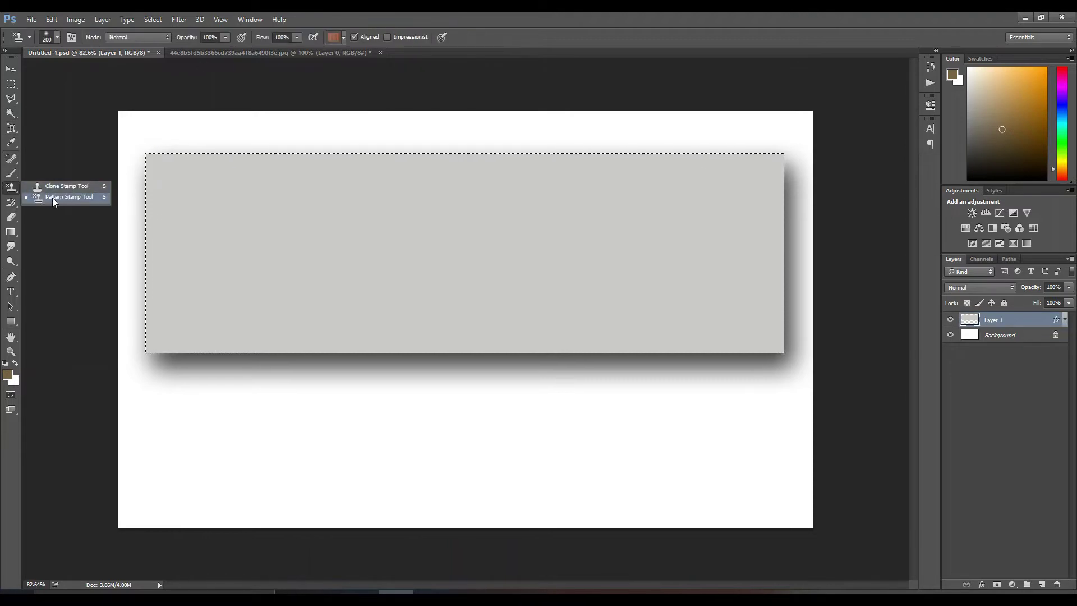
click(52, 198)
mouse_move(160, 204)
mouse_down()
mouse_move(570, 319)
mouse_move(565, 253)
mouse_move(817, 174)
mouse_move(500, 140)
mouse_move(498, 191)
mouse_up()
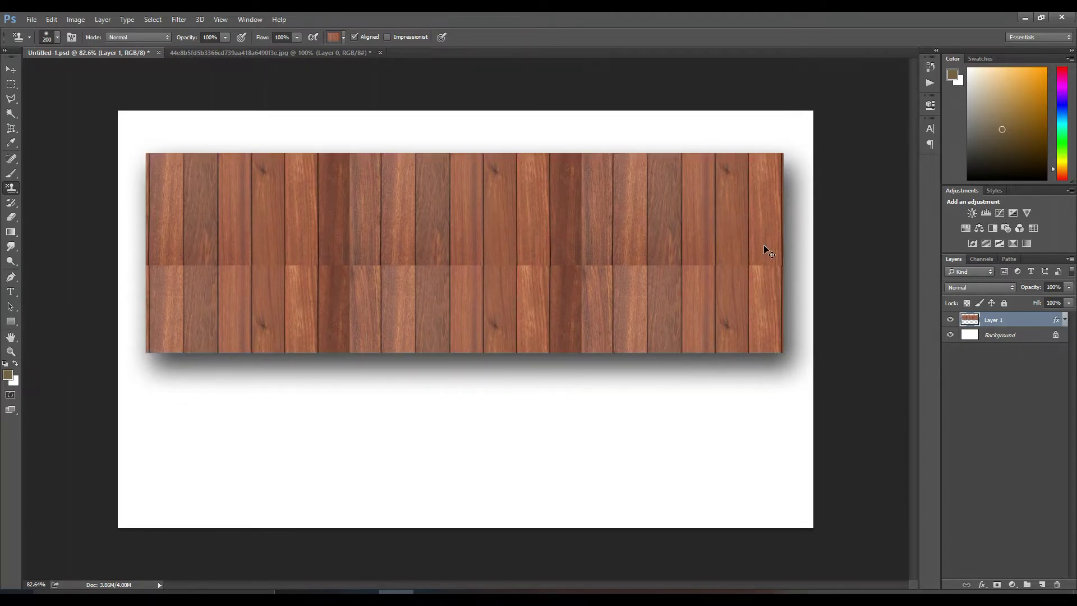
Undo the pattern stamping, deselect, and move the wood image into Untitled-1
key(ctrl+z)
key(ctrl+d)
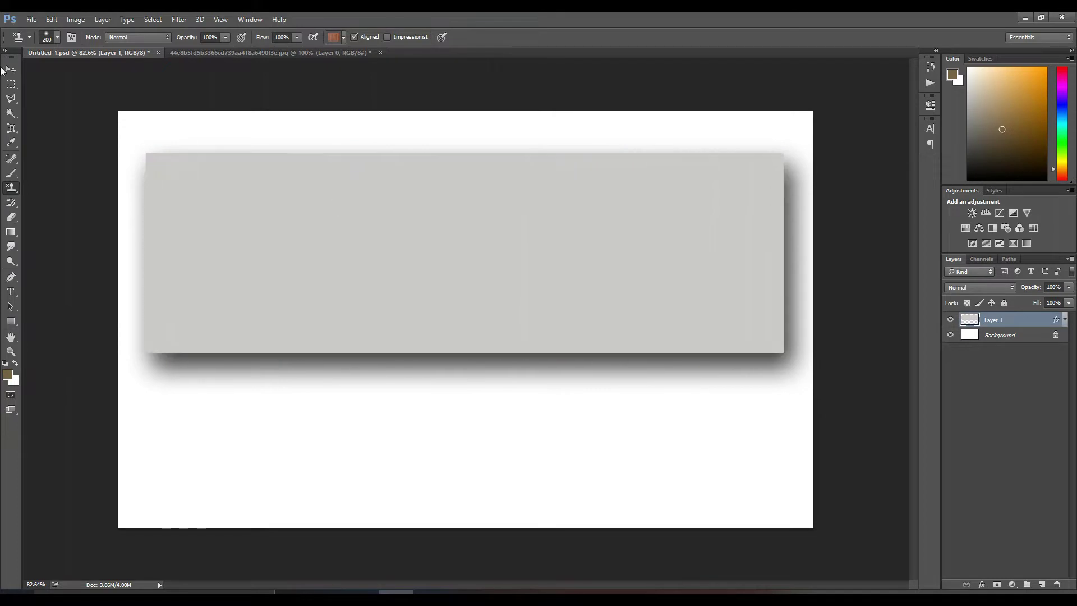
click(11, 68)
click(211, 55)
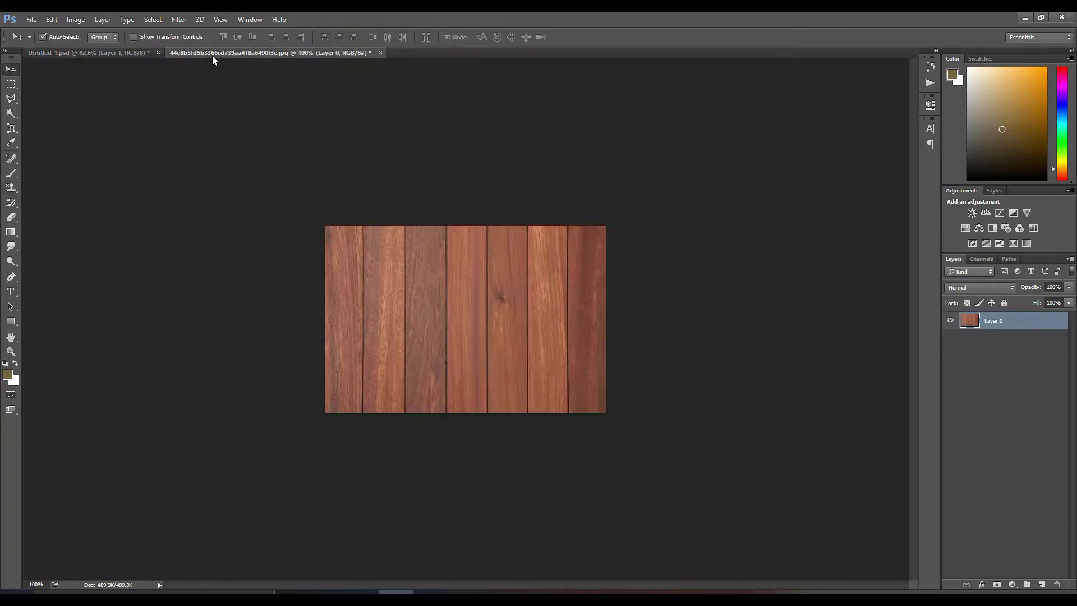
mouse_move(342, 255)
mouse_down()
mouse_move(113, 52)
mouse_move(220, 225)
mouse_up()
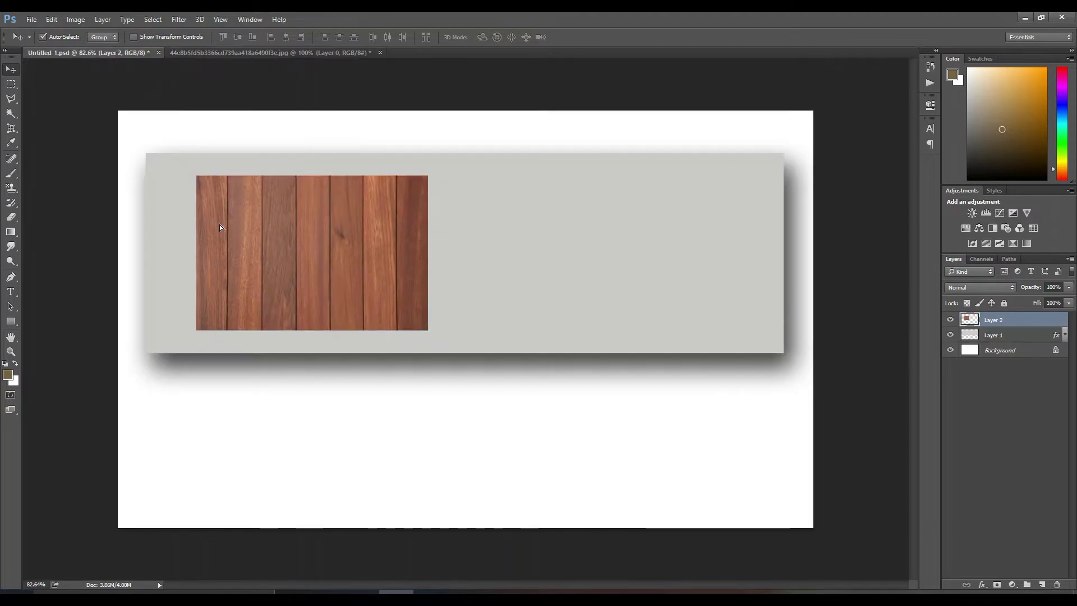
Scale the wood piece, place copies along the panel's top, and stretch the last to the right edge
key(ctrl+t)
drag(428, 184, 390, 201)
key(Return)
mouse_move(319, 223)
mouse_down()
mouse_move(227, 178)
mouse_move(320, 197)
mouse_move(674, 200)
mouse_up()
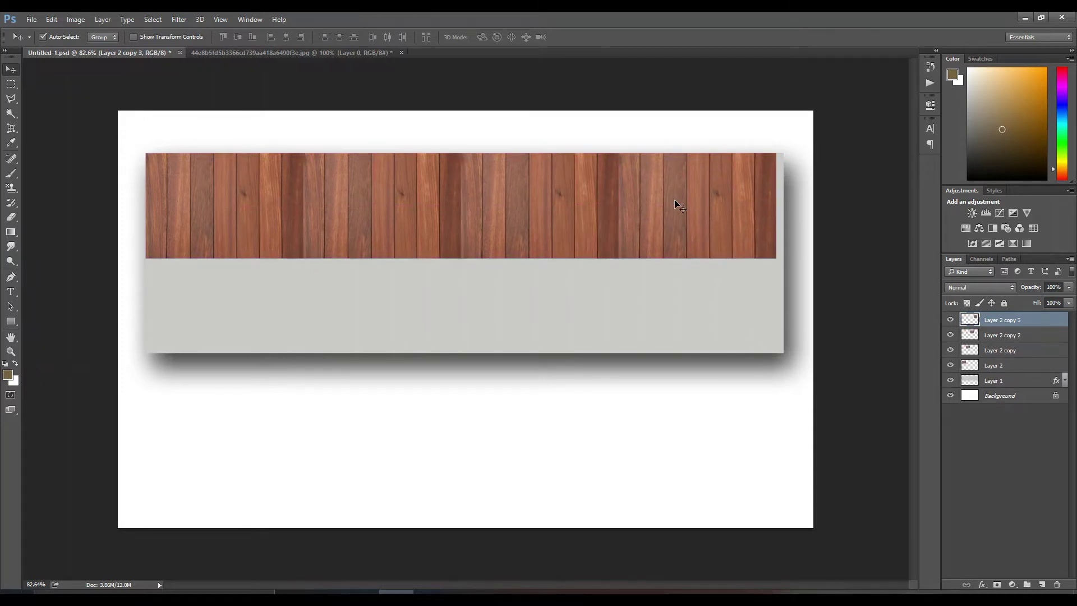
key(ctrl+t)
drag(777, 206, 783, 209)
key(Return)
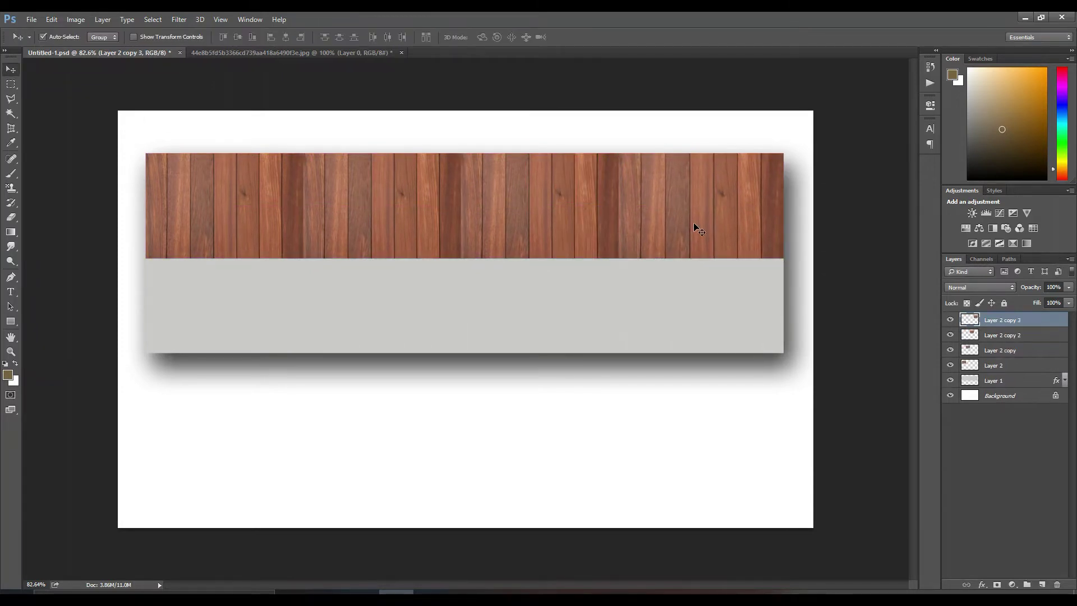
Select the three wood copy layers, leaving Layer 2 out
click(1012, 367)
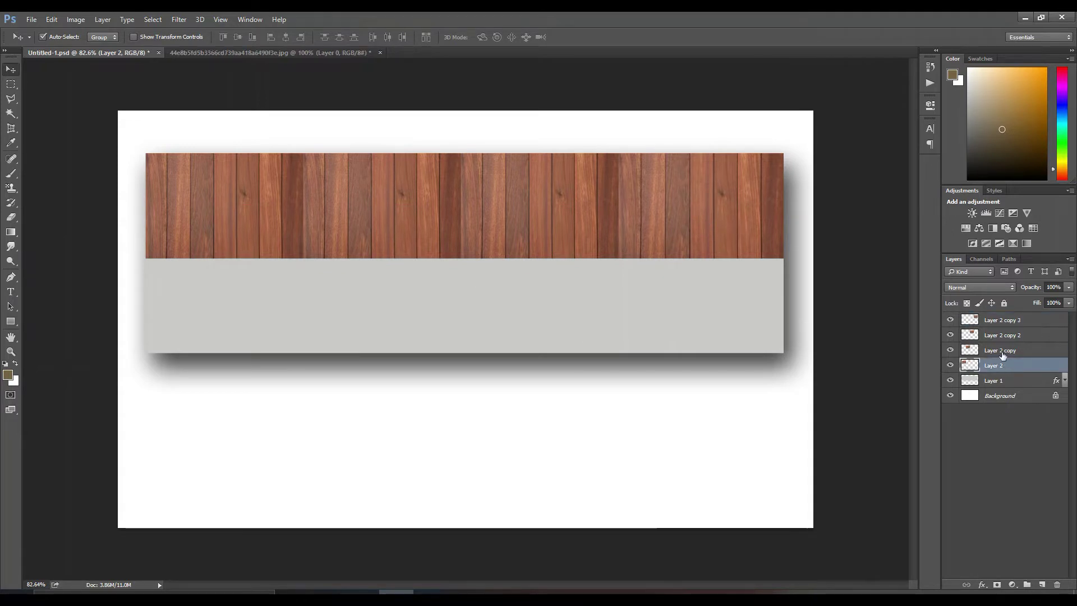
click(1003, 353)
click(1006, 333)
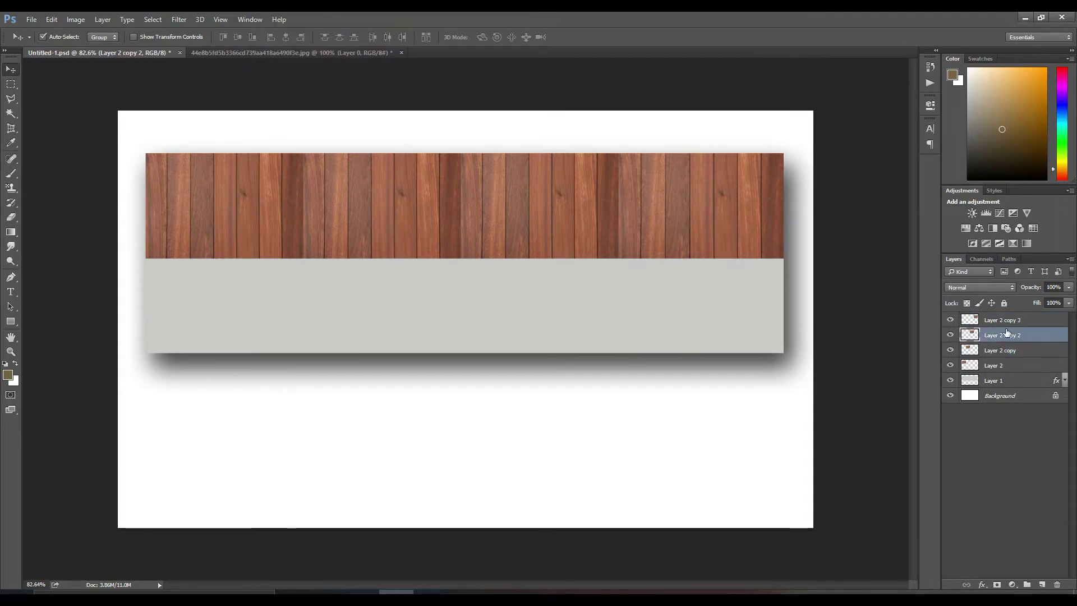
click(1006, 323)
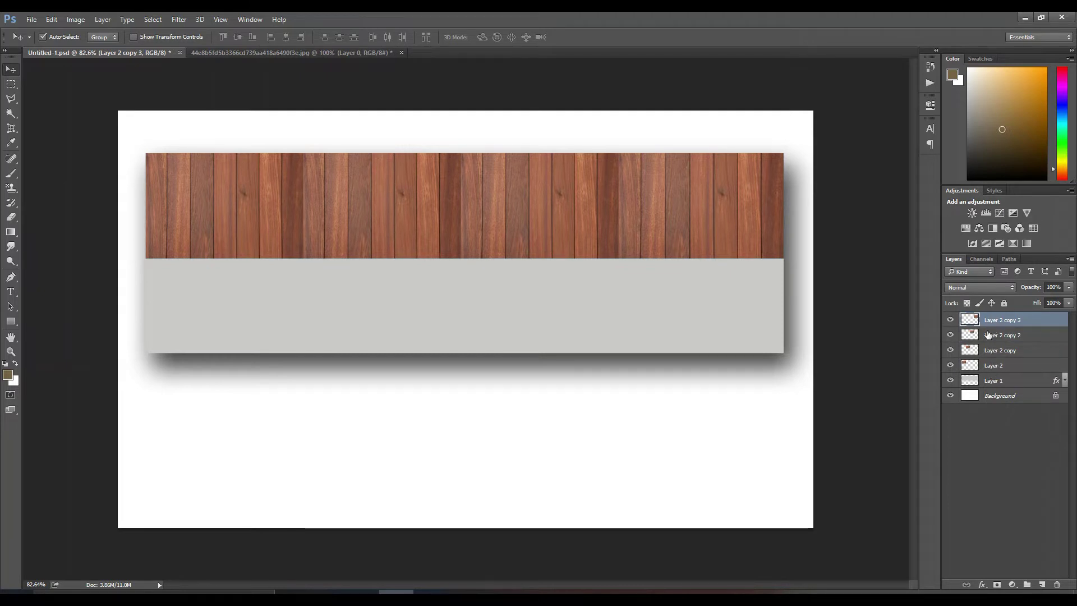
shift+click(991, 366)
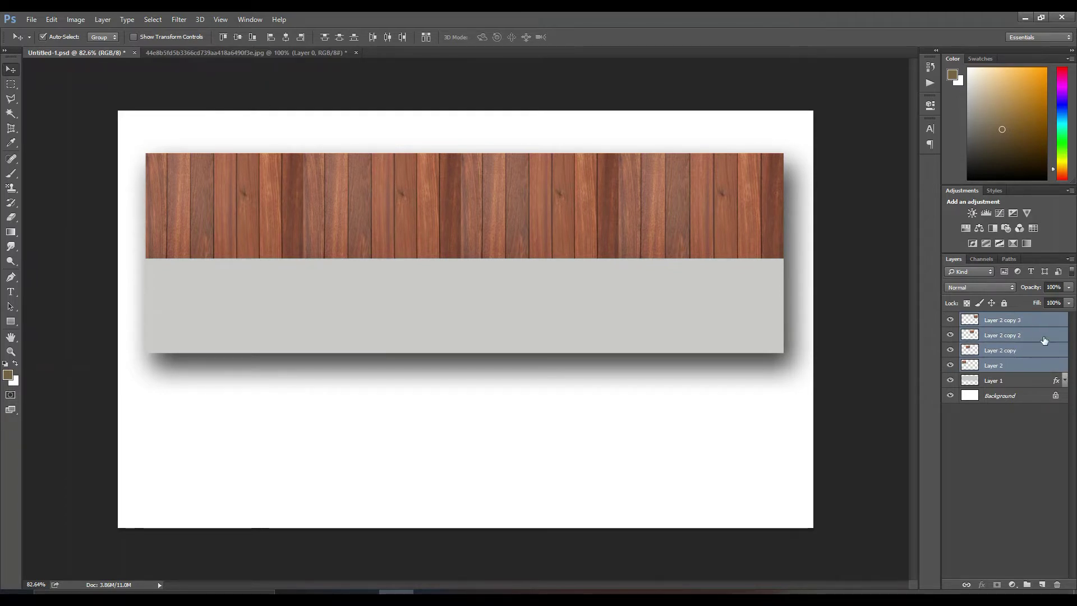
click(994, 349)
shift+click(1007, 321)
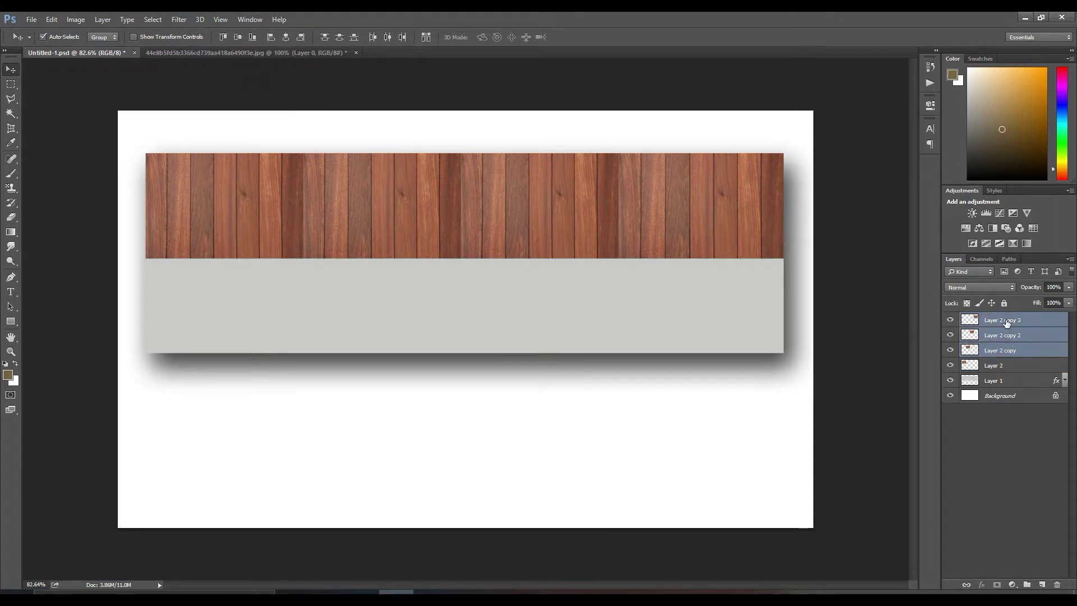
Delete the three copy layers and rebuild the top strip with two wood copies to the right
key(Delete)
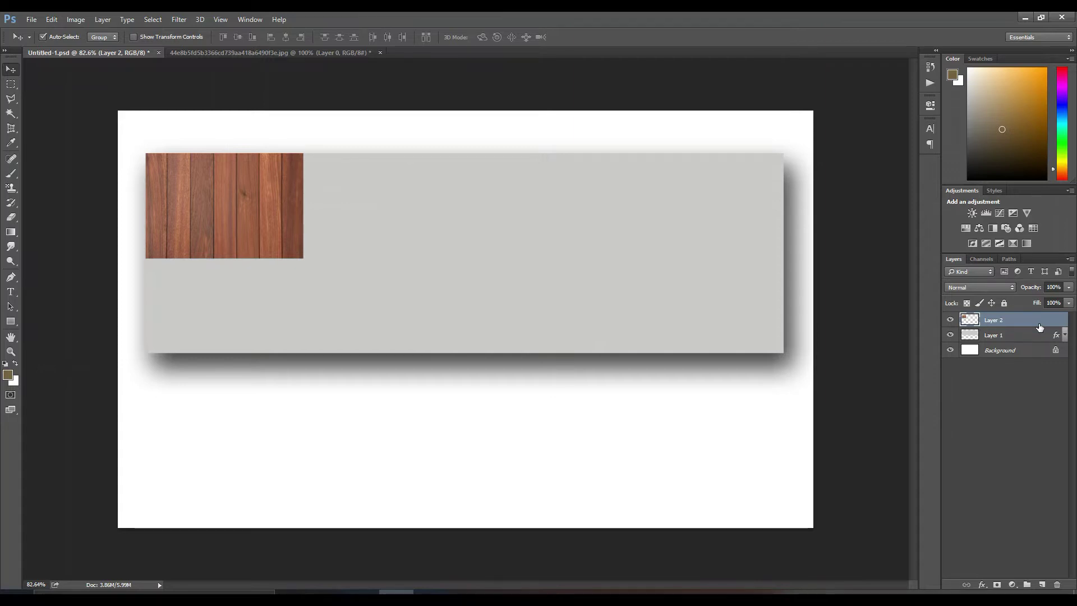
key(ctrl+a)
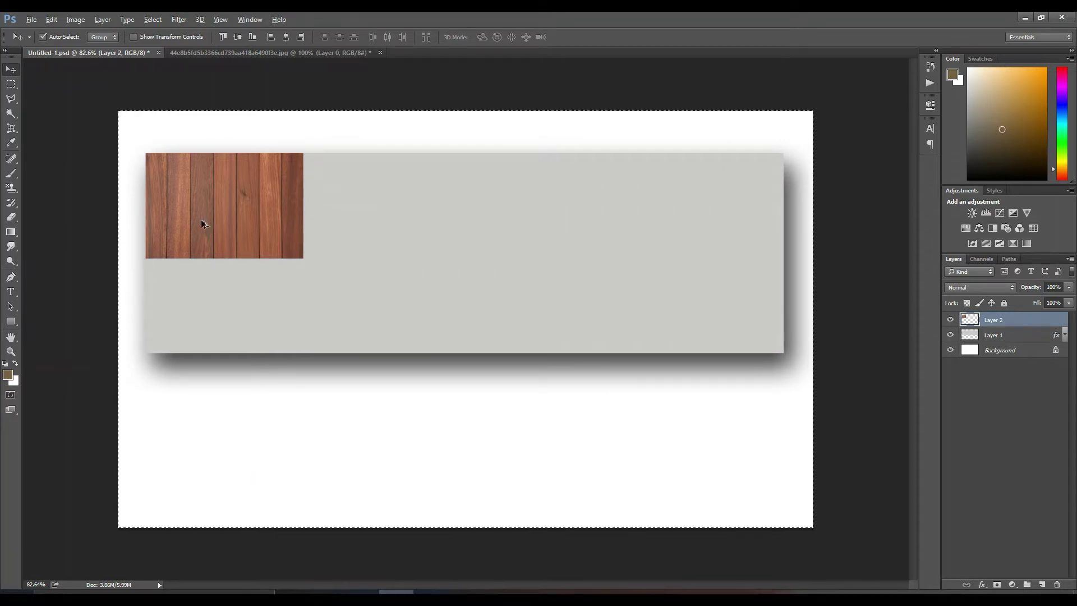
drag(210, 224, 402, 224)
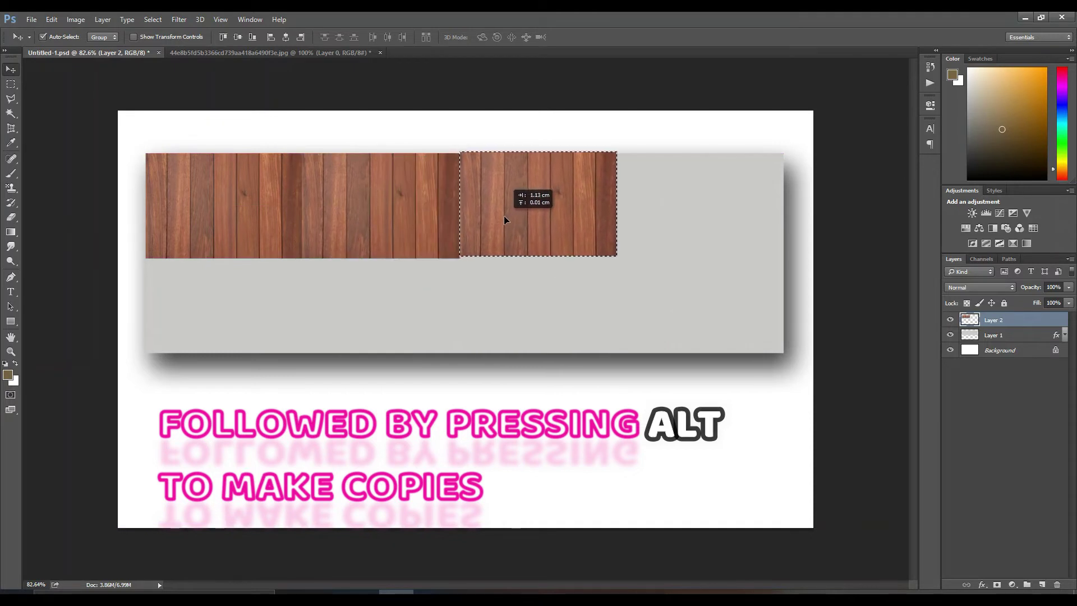
drag(402, 220, 671, 216)
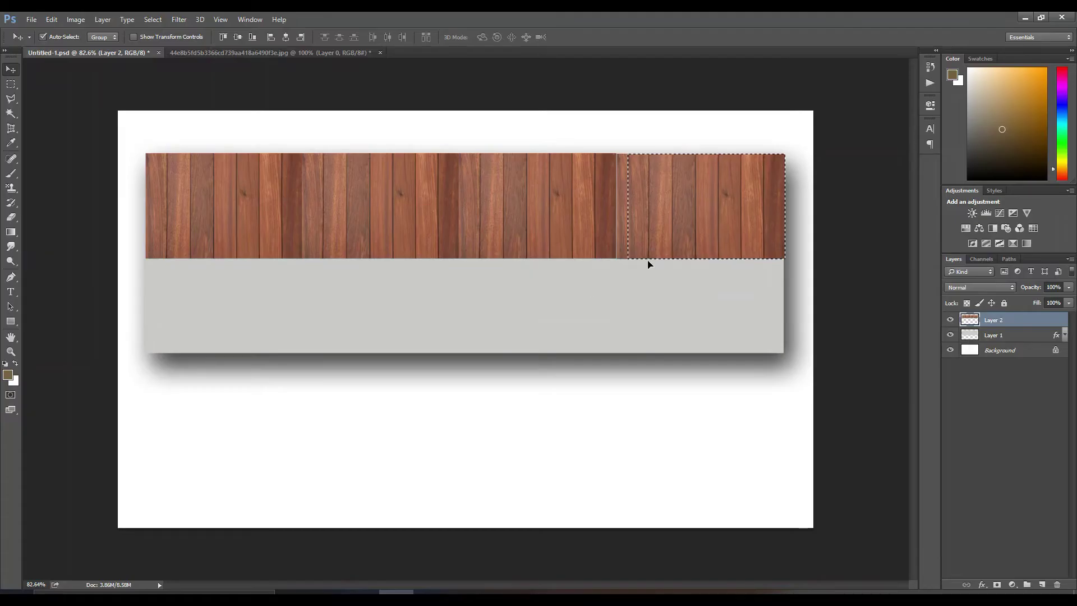
key(ctrl+d)
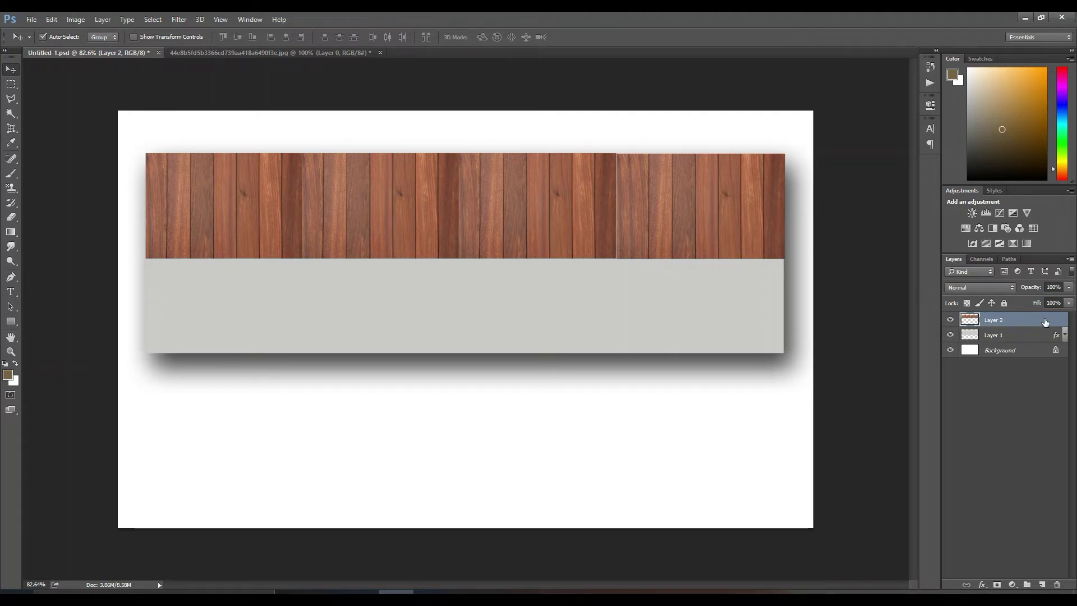
Duplicate the wood strip down over the remaining grey area
key(ctrl+a)
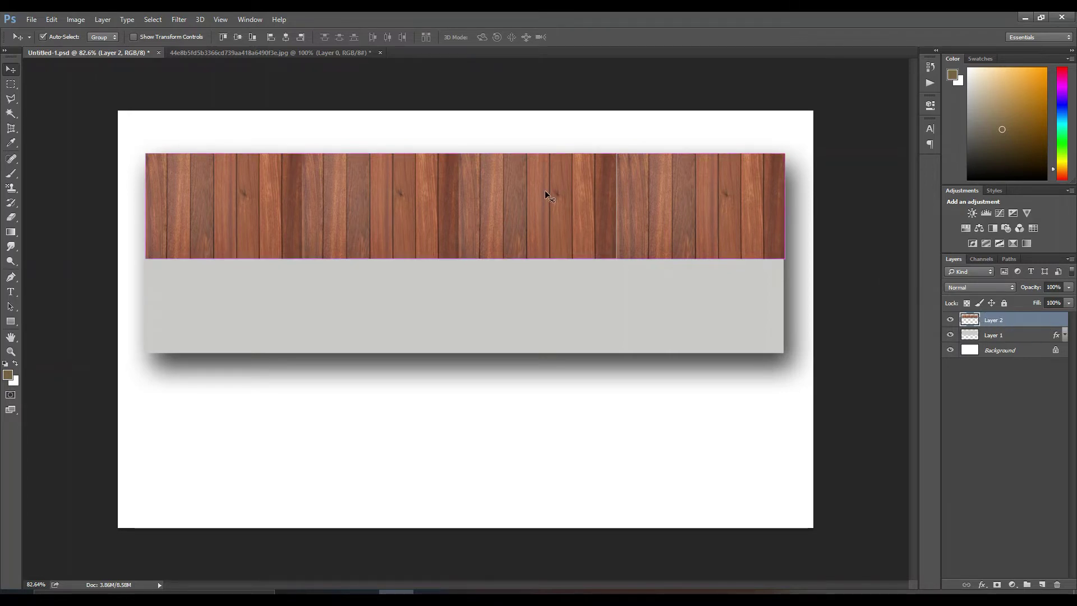
drag(351, 160, 358, 298)
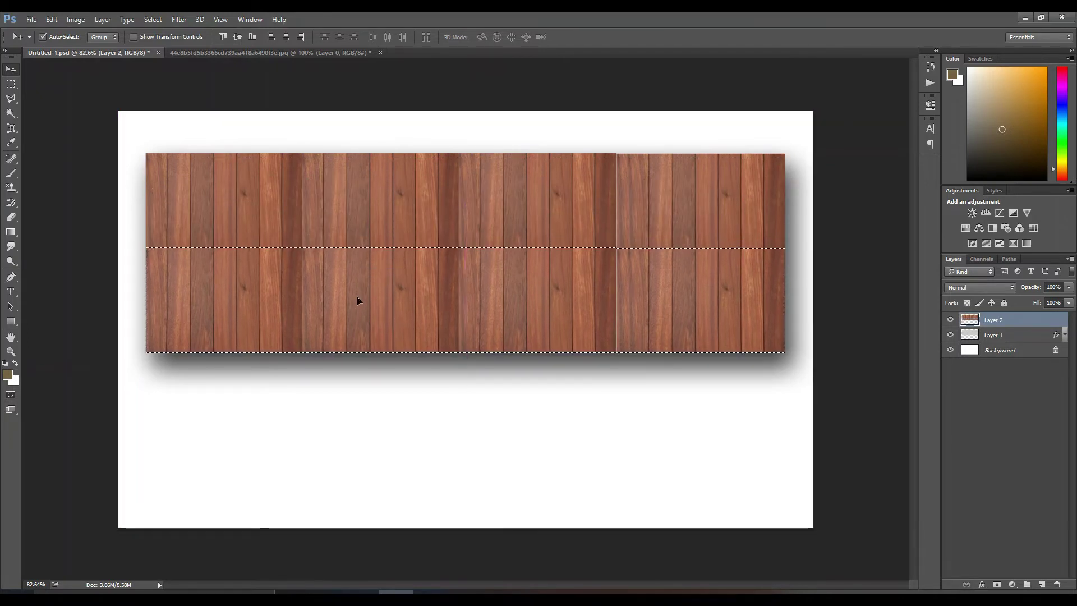
key(ctrl+d)
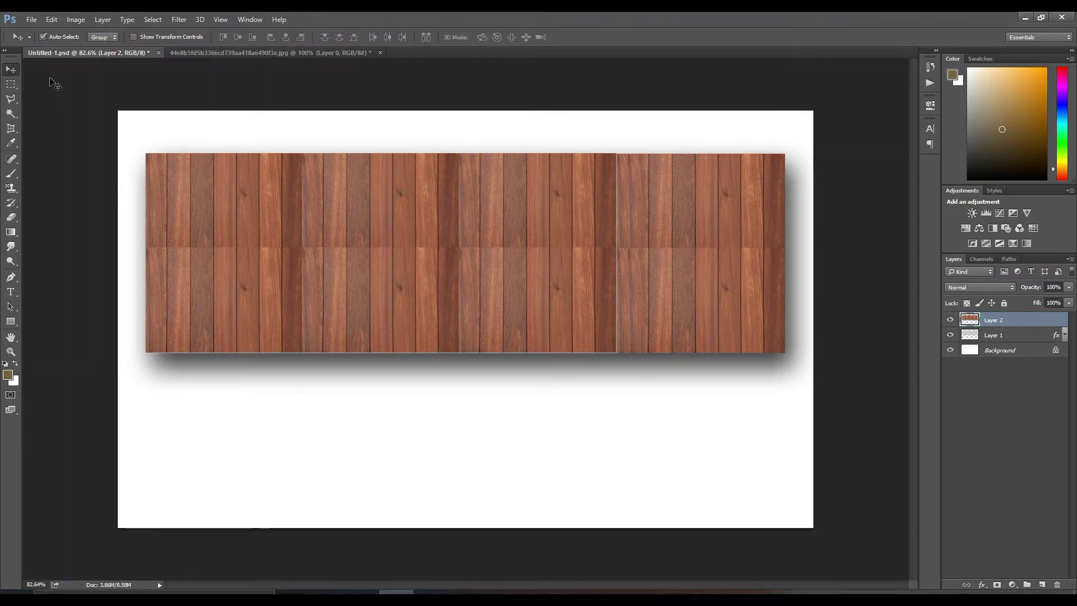
scroll(409, 185, up, 2)
scroll(416, 195, down, 3)
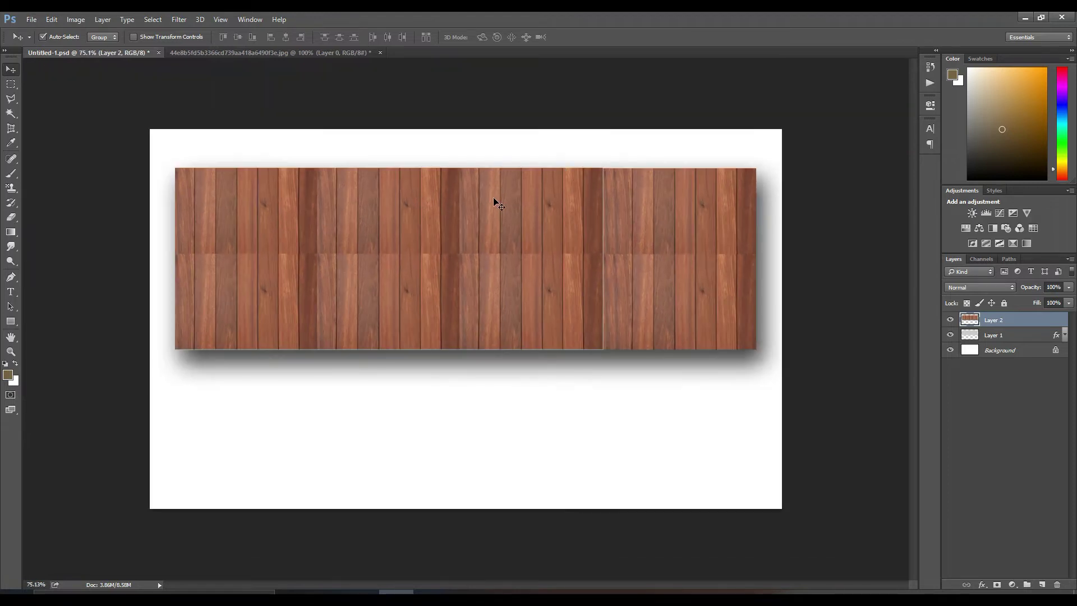
scroll(440, 303, up, 1)
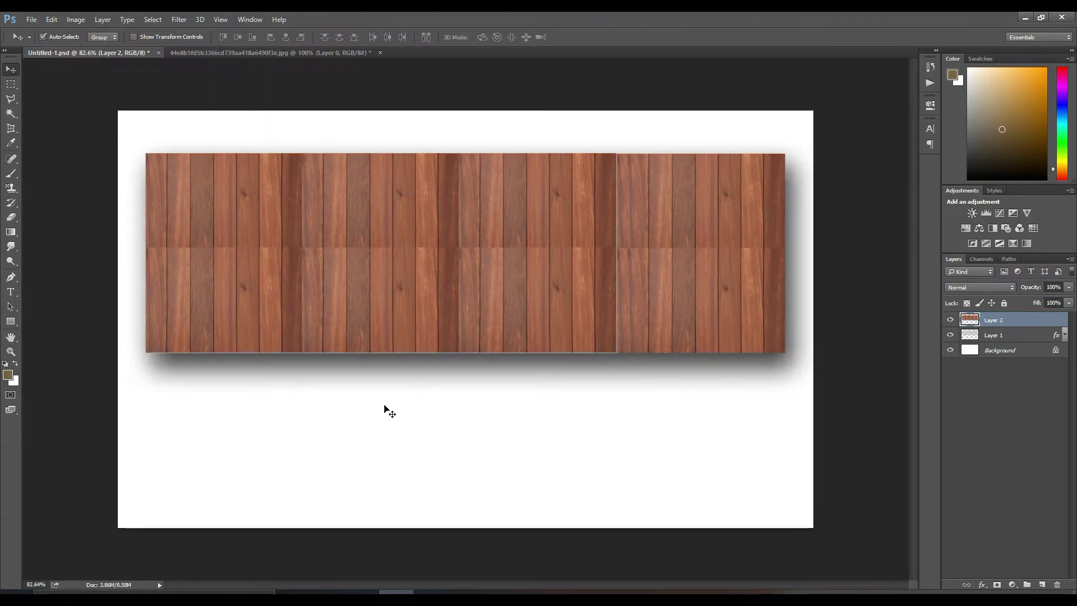
Close the wood texture and Untitled-1 documents without saving
click(380, 52)
click(534, 247)
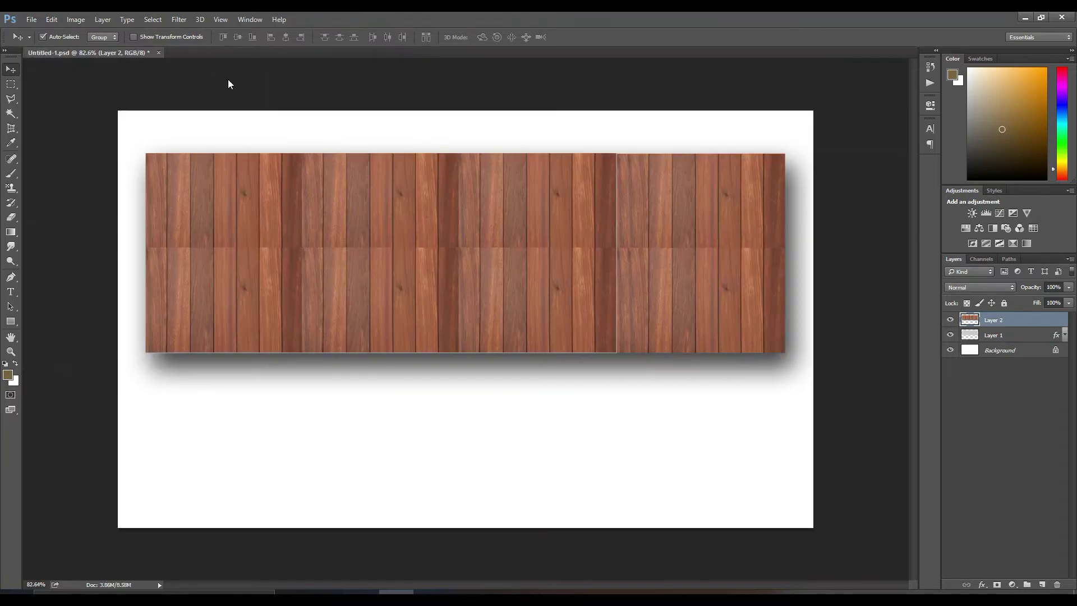
click(158, 53)
click(535, 238)
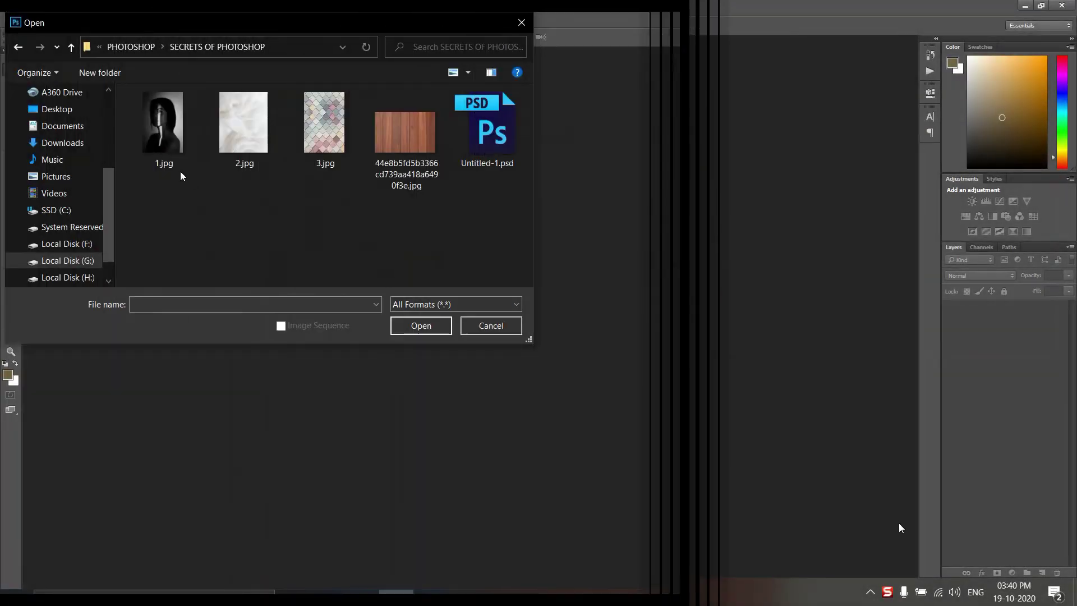
Open the portrait 1.jpg and tile image 3.jpg together
click(183, 166)
ctrl+click(311, 170)
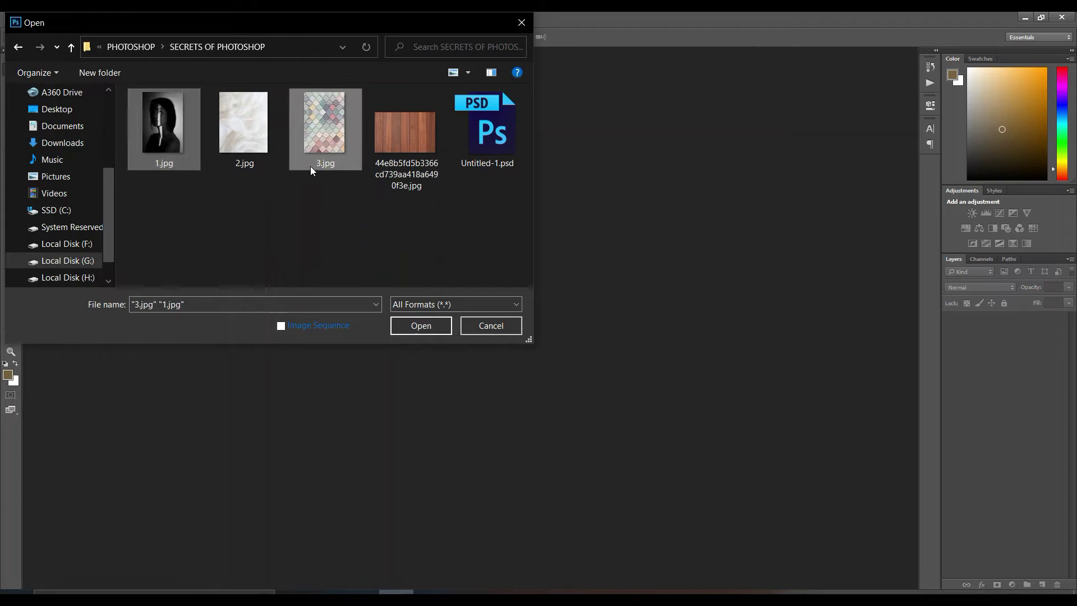
click(418, 327)
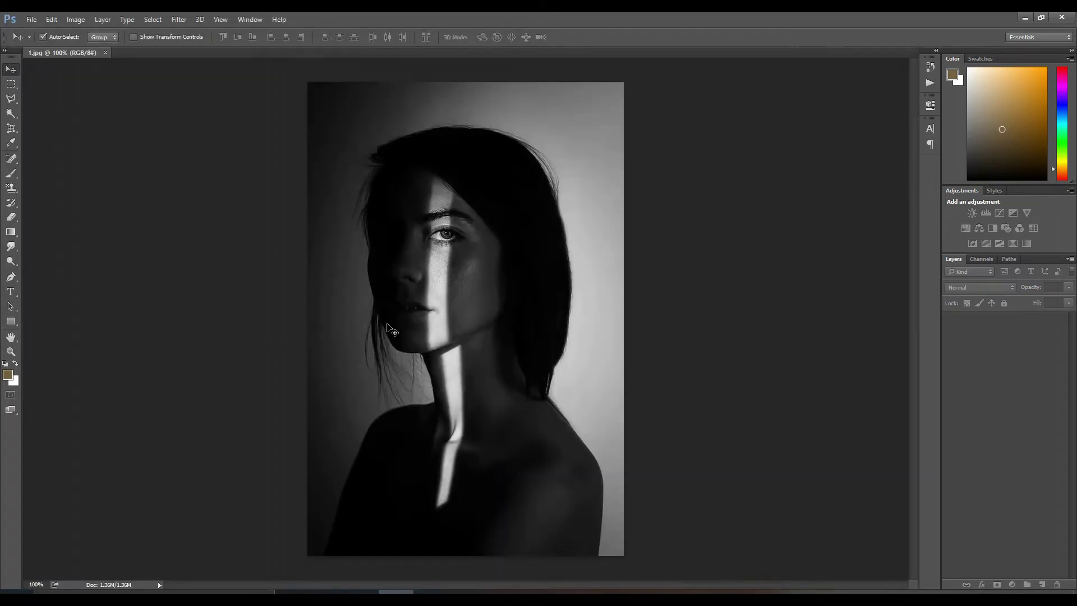
Move the tile image into the portrait document so it covers the whole photo
click(70, 51)
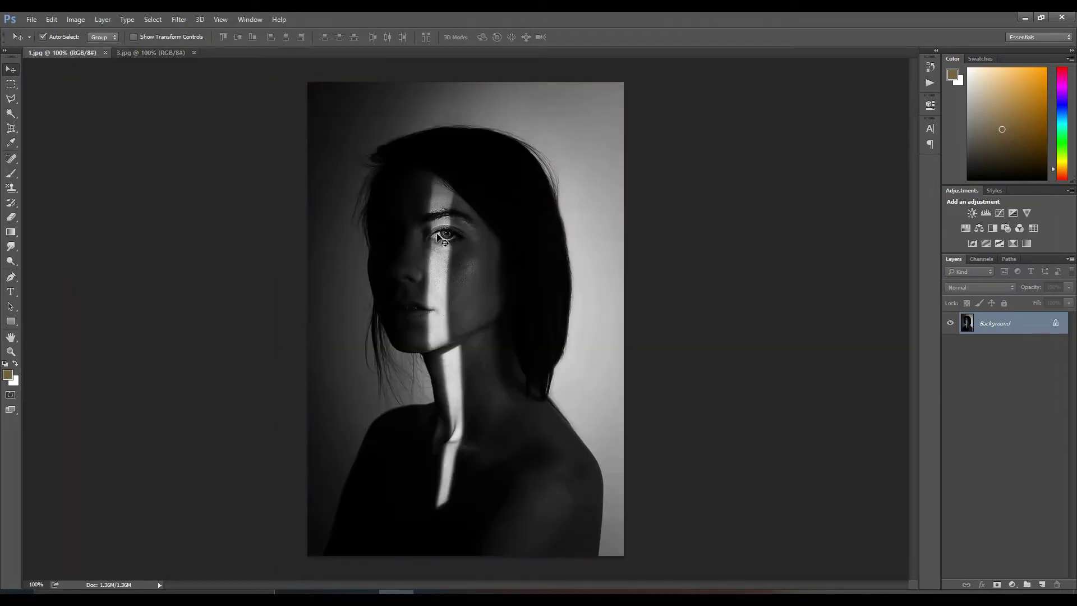
click(147, 53)
drag(541, 251, 395, 257)
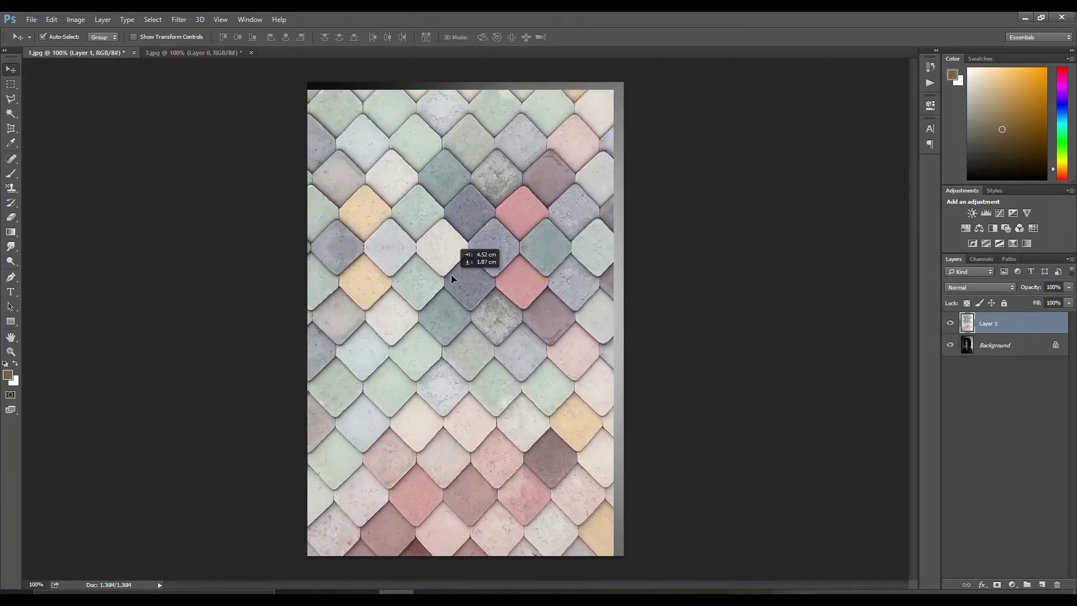
drag(395, 254, 520, 223)
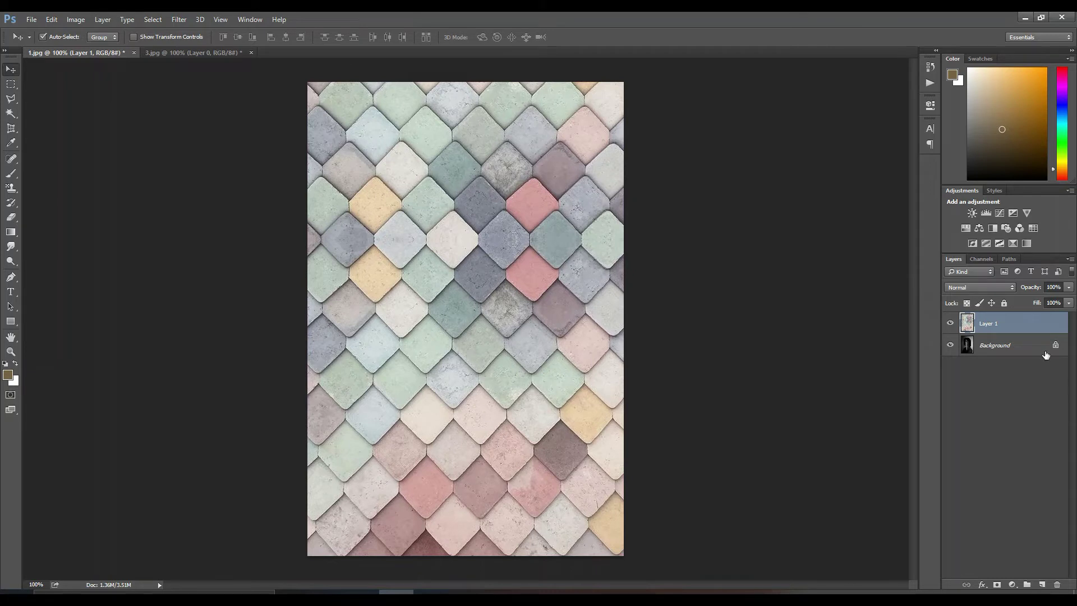
Toggle the tile layer's visibility to compare, then set its blend mode to Color Dodge
click(951, 323)
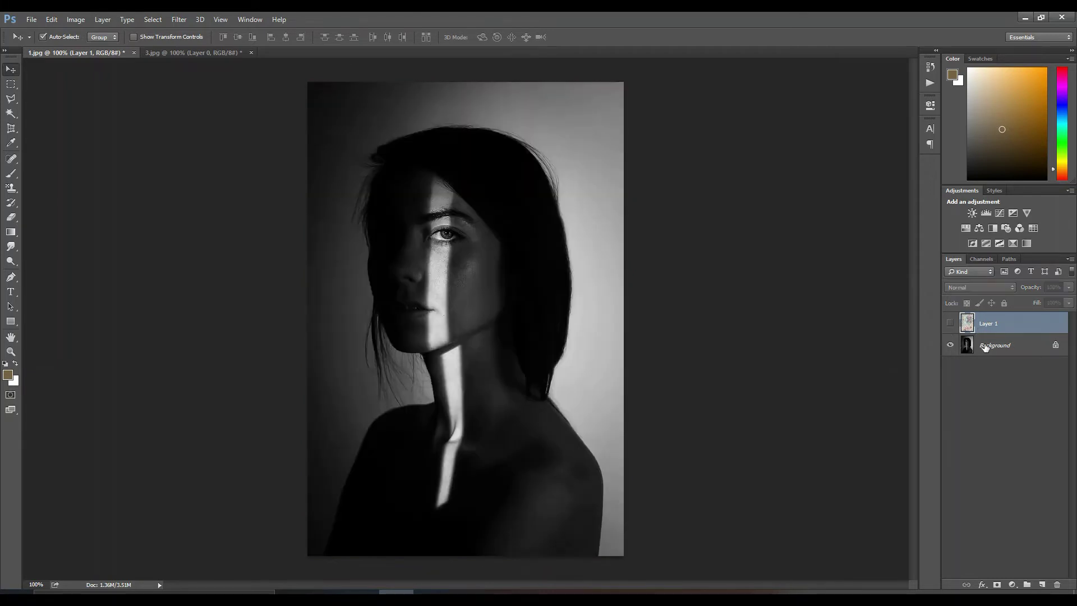
click(951, 322)
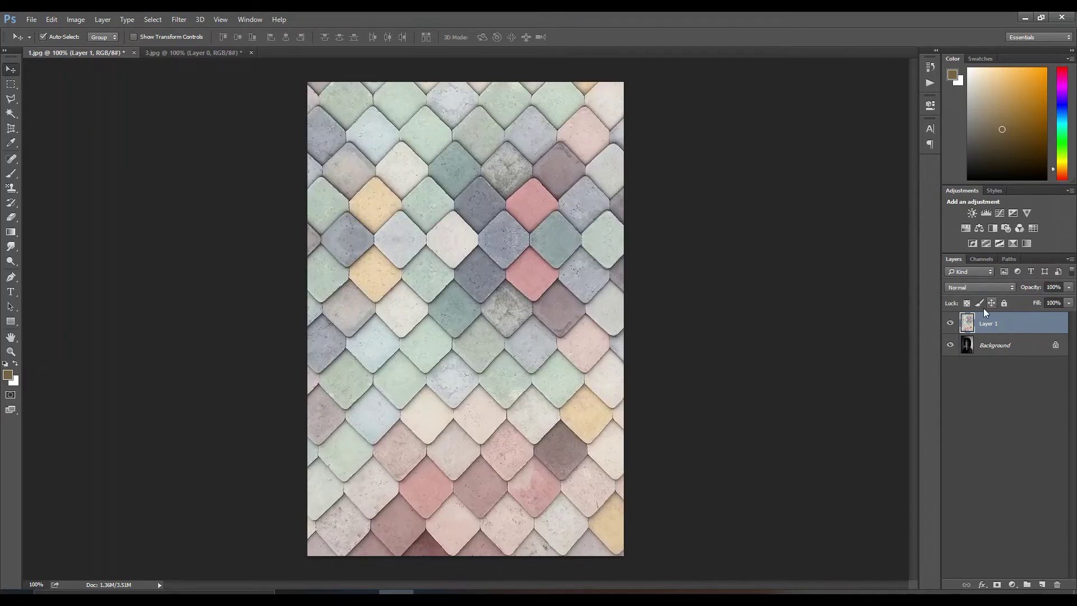
click(1004, 286)
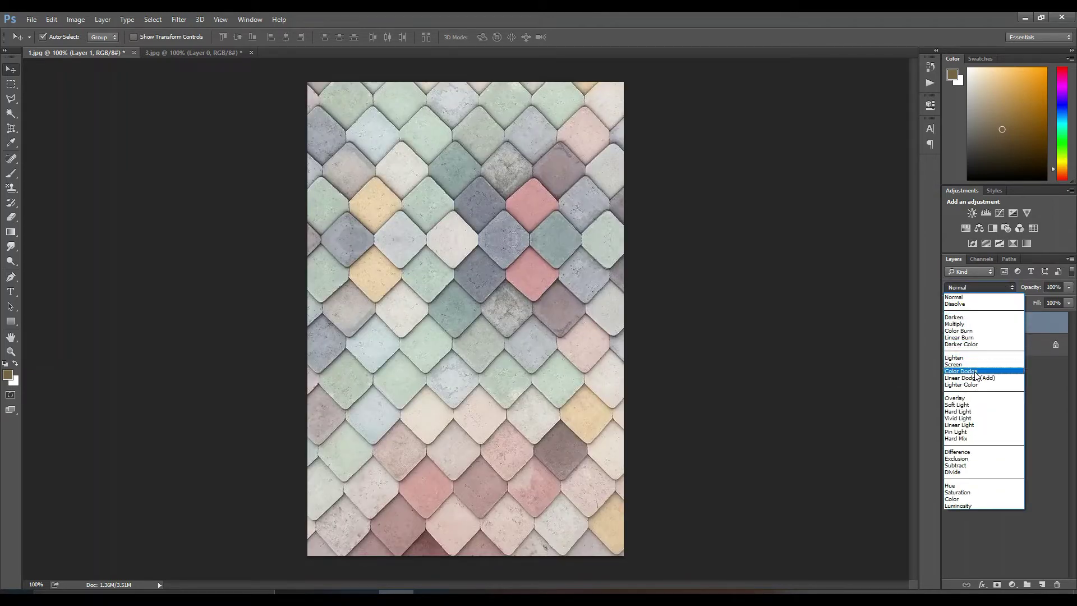
click(976, 372)
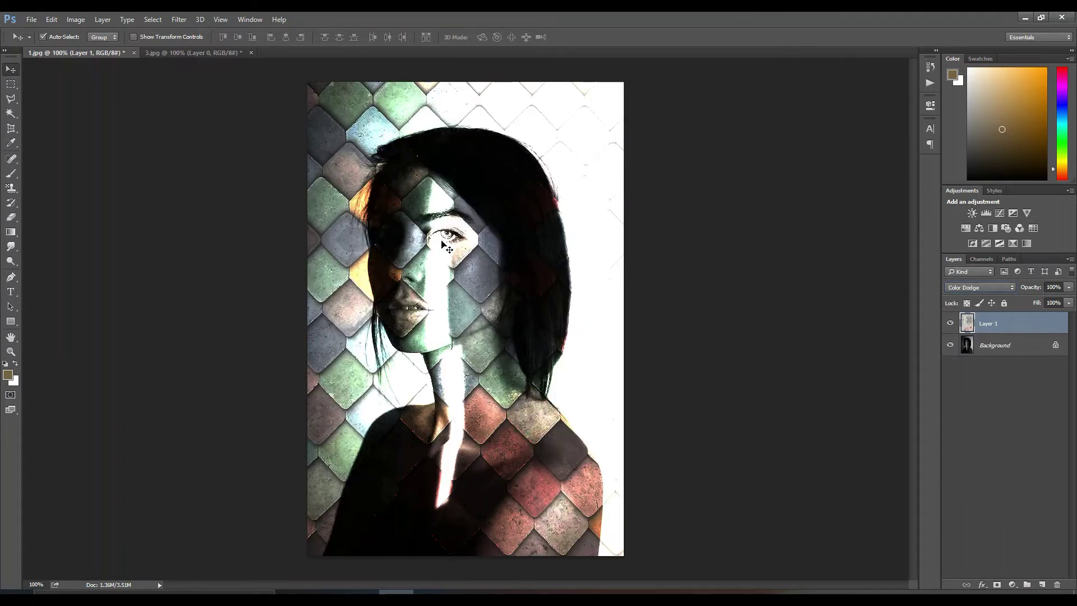
Test the tile layer's opacity with the slider, lowering it and returning it to 100%
click(706, 274)
scroll(465, 270, up, 5)
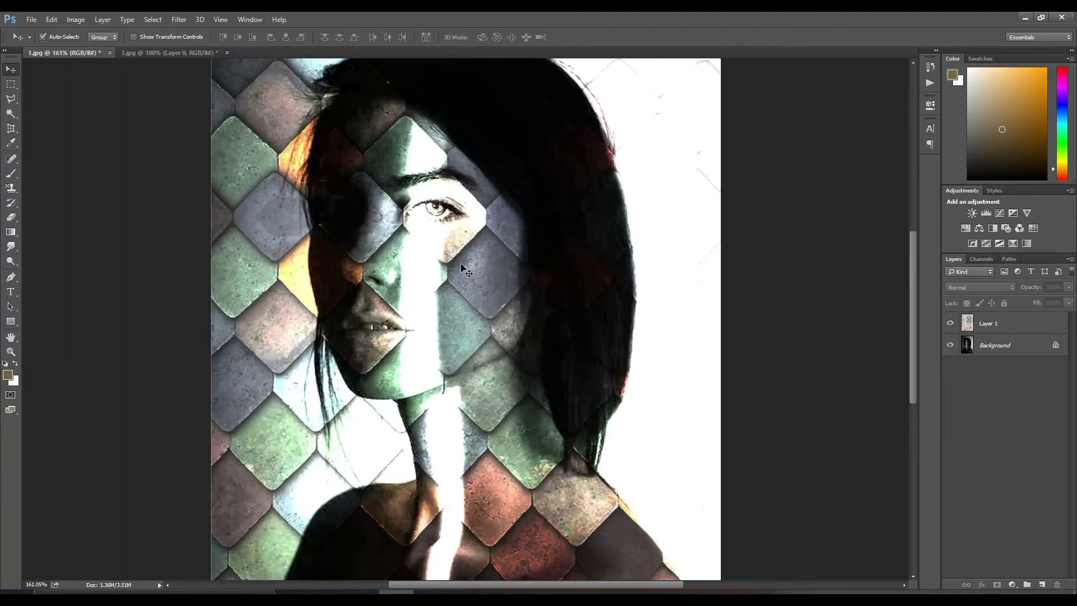
scroll(465, 270, down, 3)
scroll(465, 270, down, 1)
scroll(464, 269, up, 1)
scroll(464, 270, down, 2)
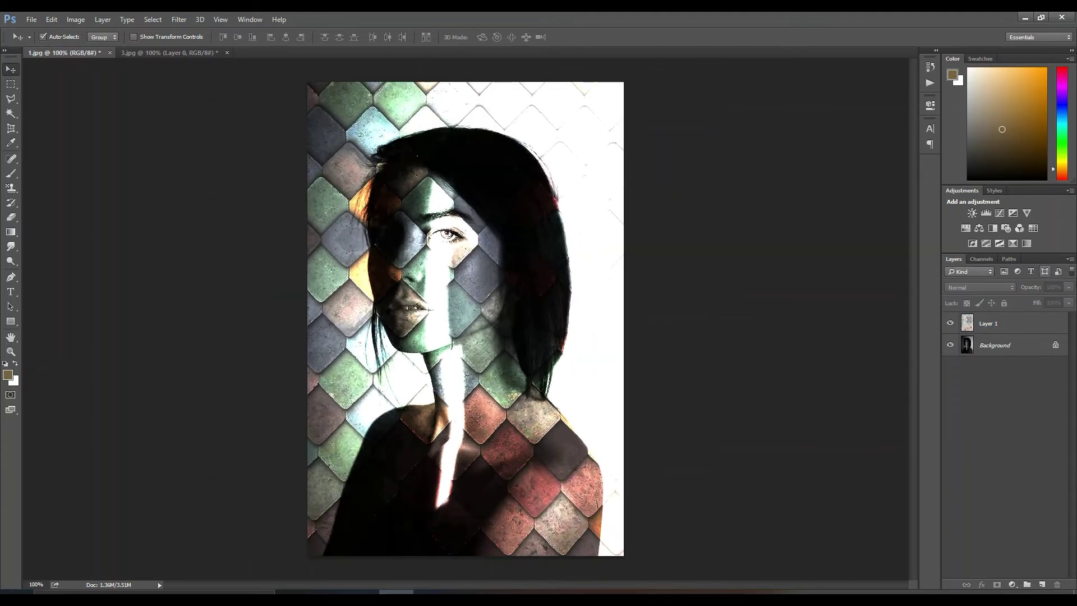
click(993, 319)
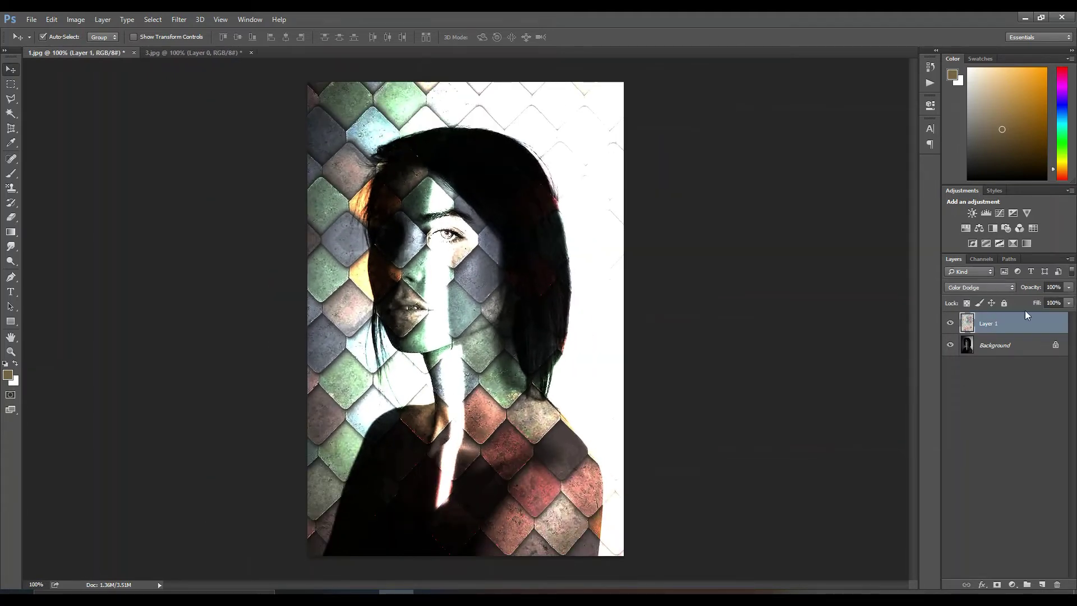
click(1068, 288)
drag(1068, 300, 1029, 303)
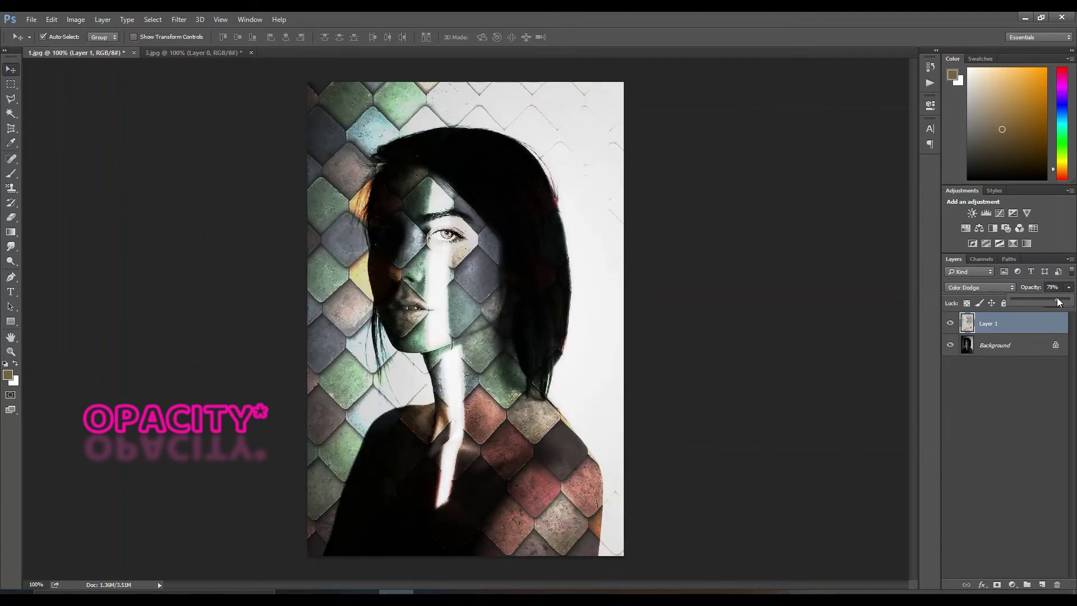
drag(1028, 298, 1022, 297)
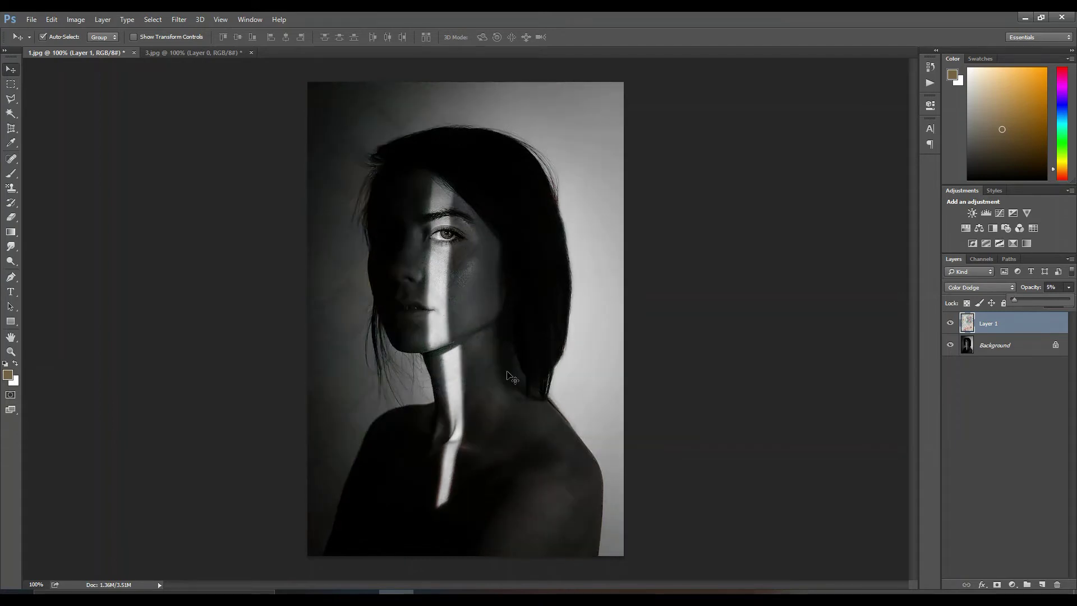
drag(1012, 297, 1043, 301)
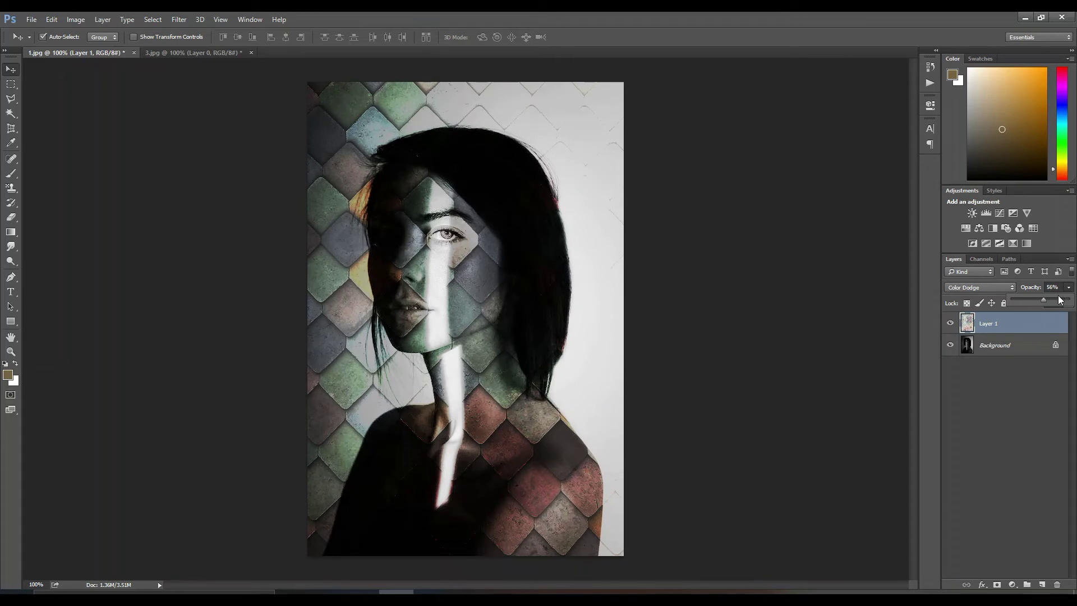
drag(1053, 301, 1071, 301)
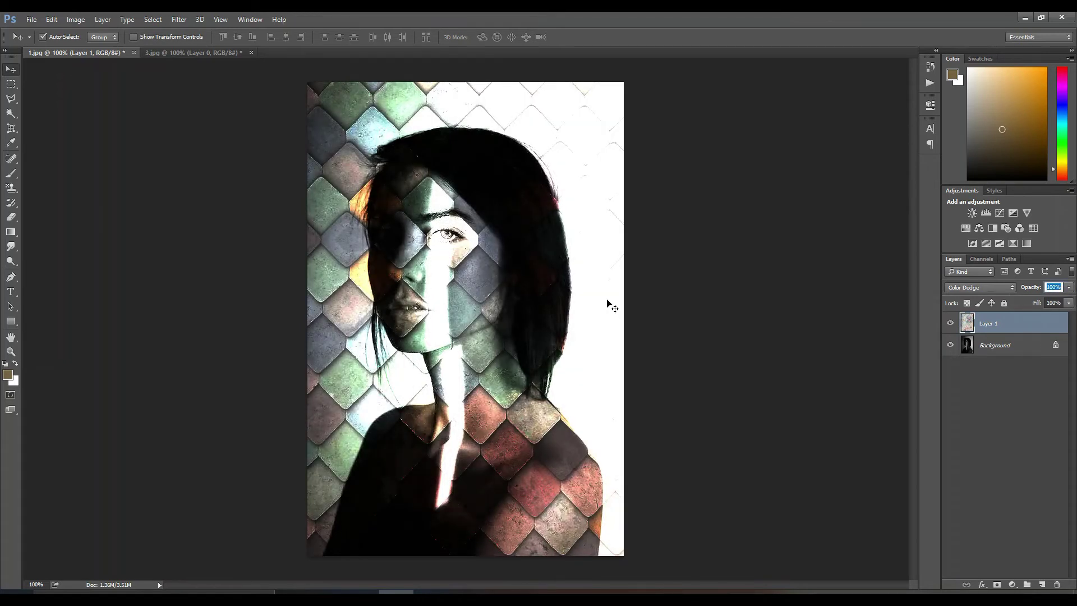
Set Layer 1's opacity to 50%
ctrl+click(1062, 317)
click(999, 318)
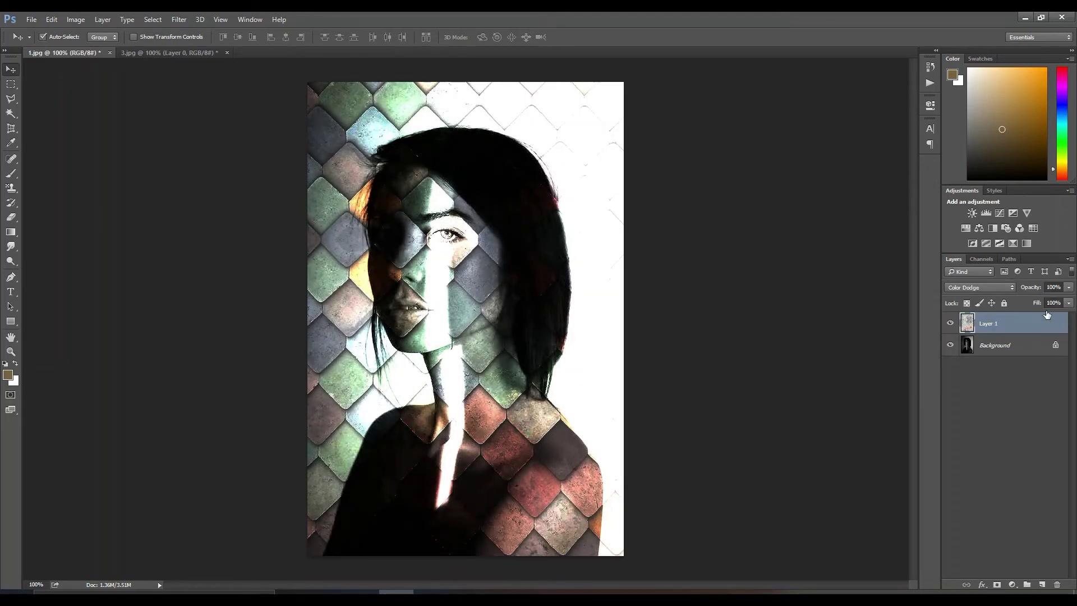
click(1070, 303)
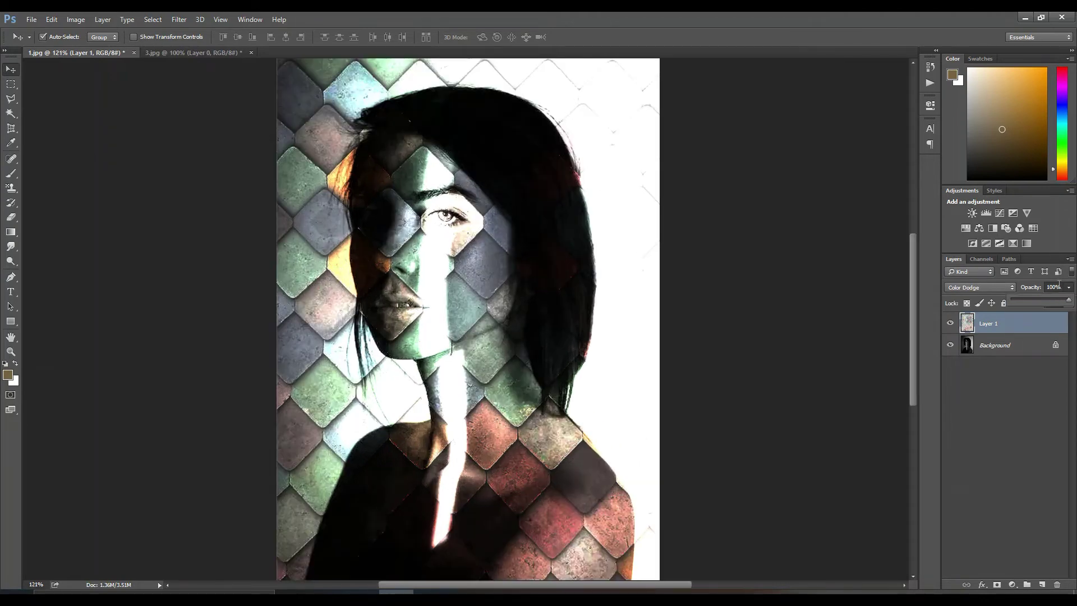
text(50)
key(Return)
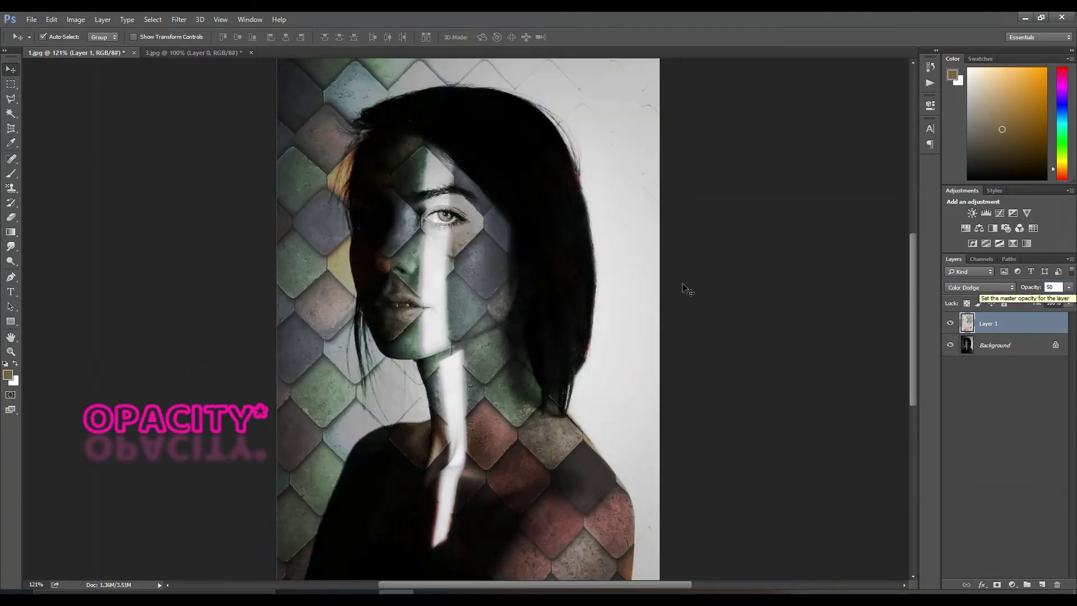
Restore Layer 1's opacity to 100% with the slider
click(676, 317)
scroll(461, 374, down, 3)
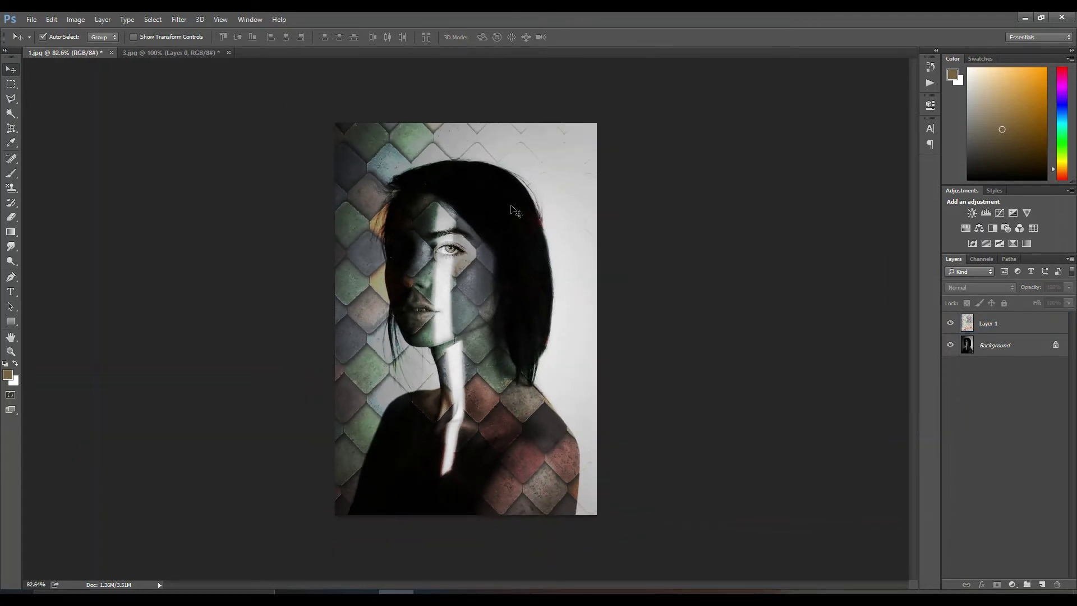
scroll(486, 275, up, 1)
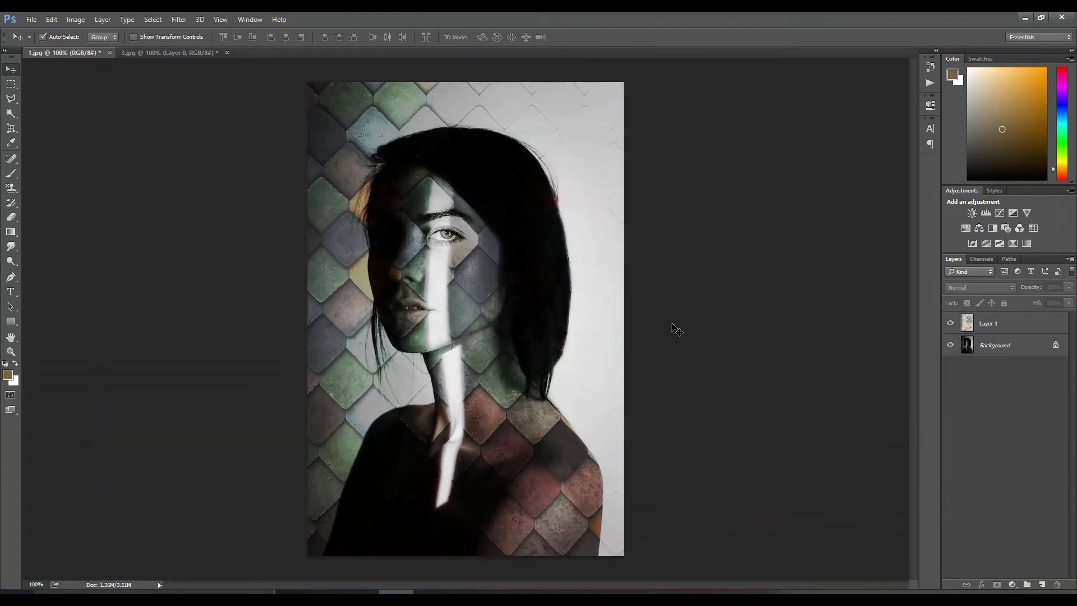
click(988, 325)
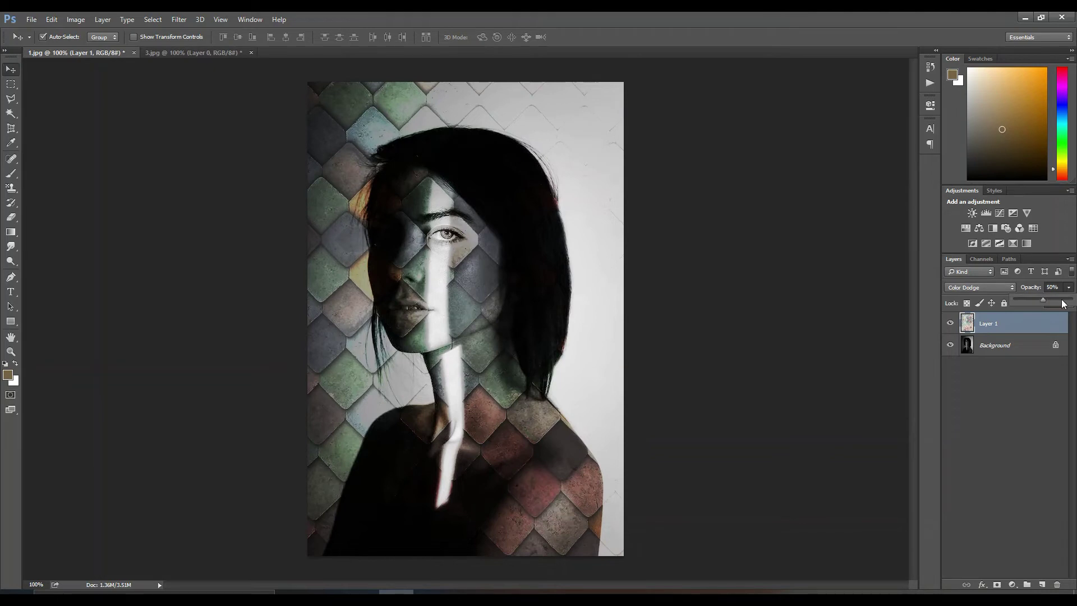
drag(1068, 290, 1072, 303)
Lower Layer 1's Fill by entering 30 in the Layers panel Fill field
click(859, 306)
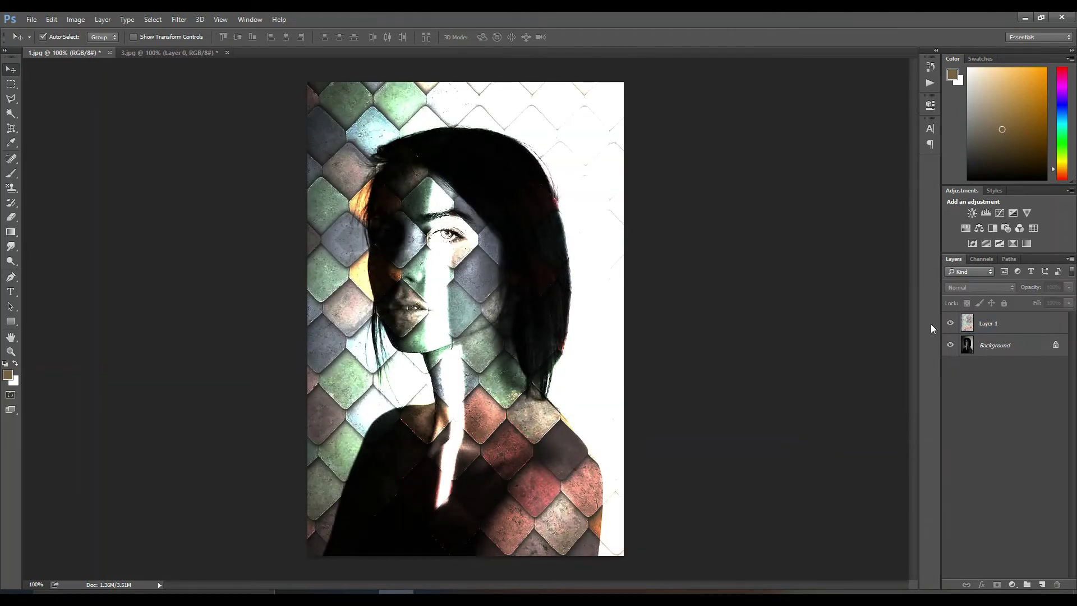
click(505, 298)
click(1047, 303)
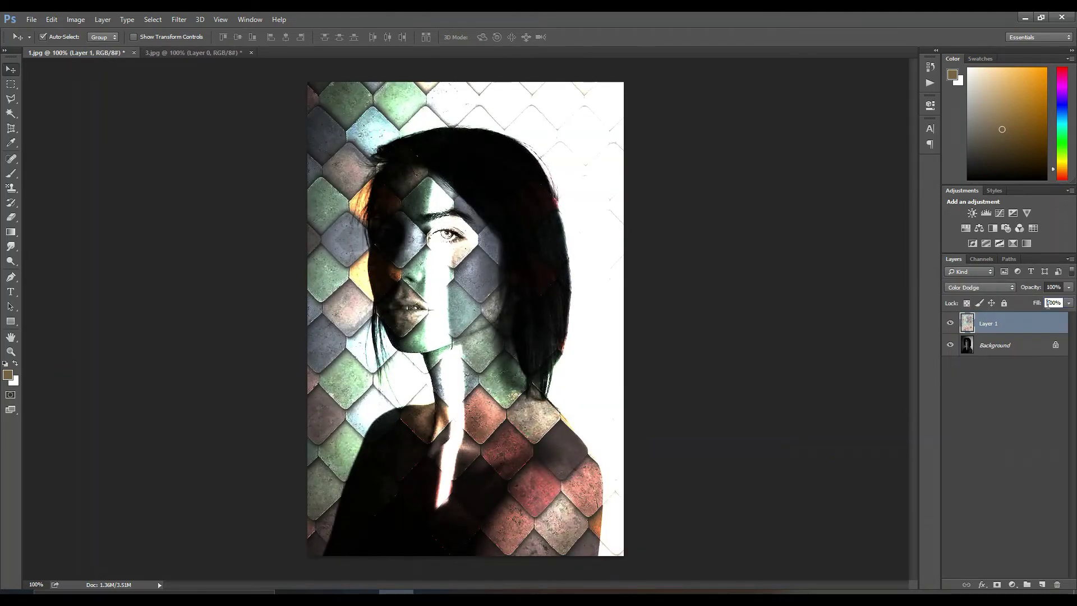
text(30)
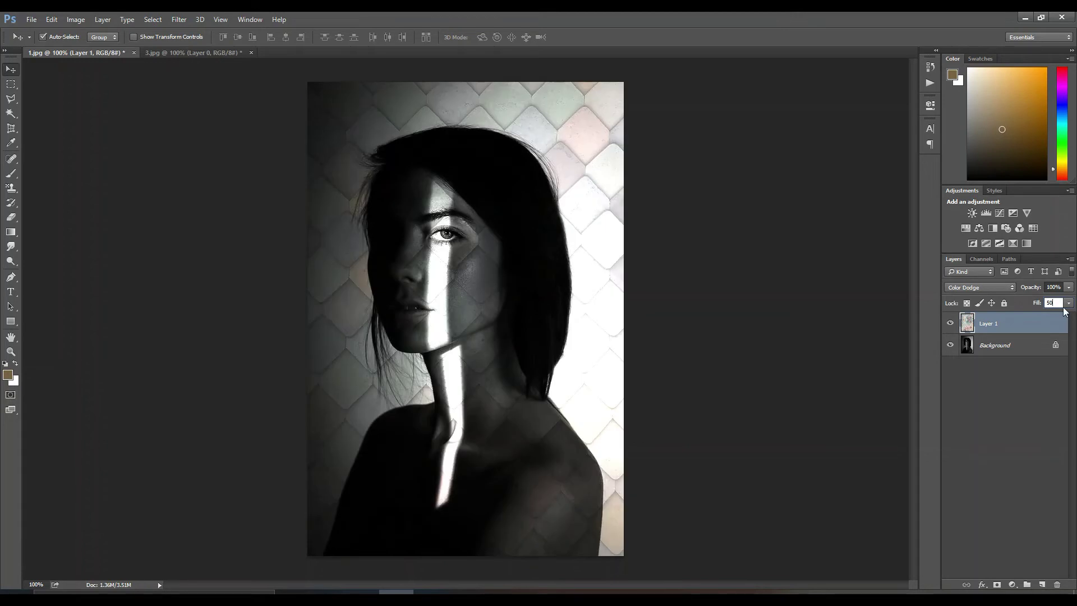
key(Return)
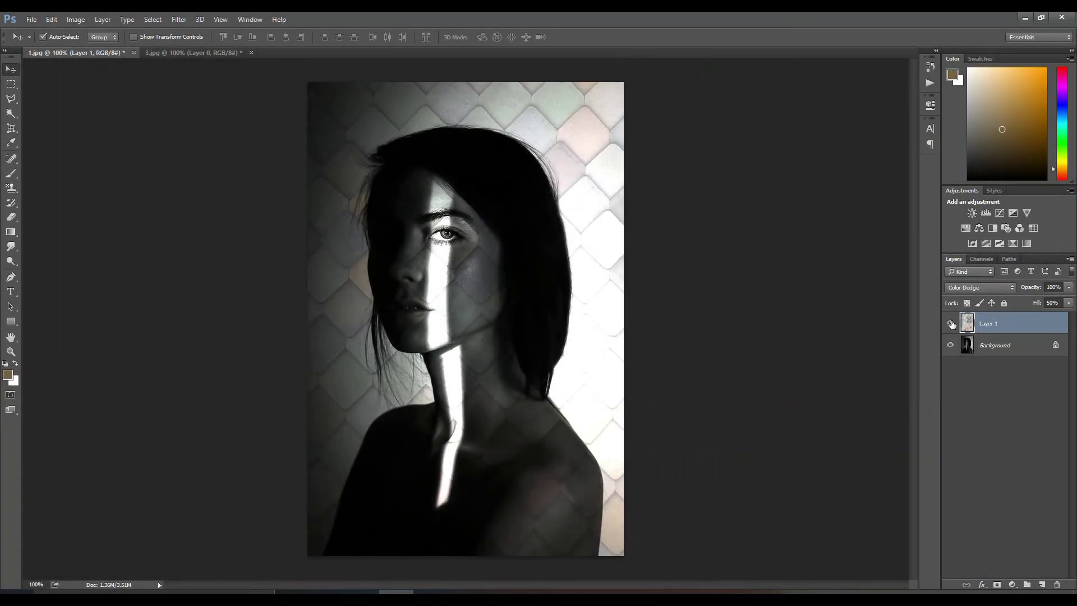
Hide the tile layer, add a teal #23b8af Solid Color fill layer, and blend it Hard Mix
click(950, 323)
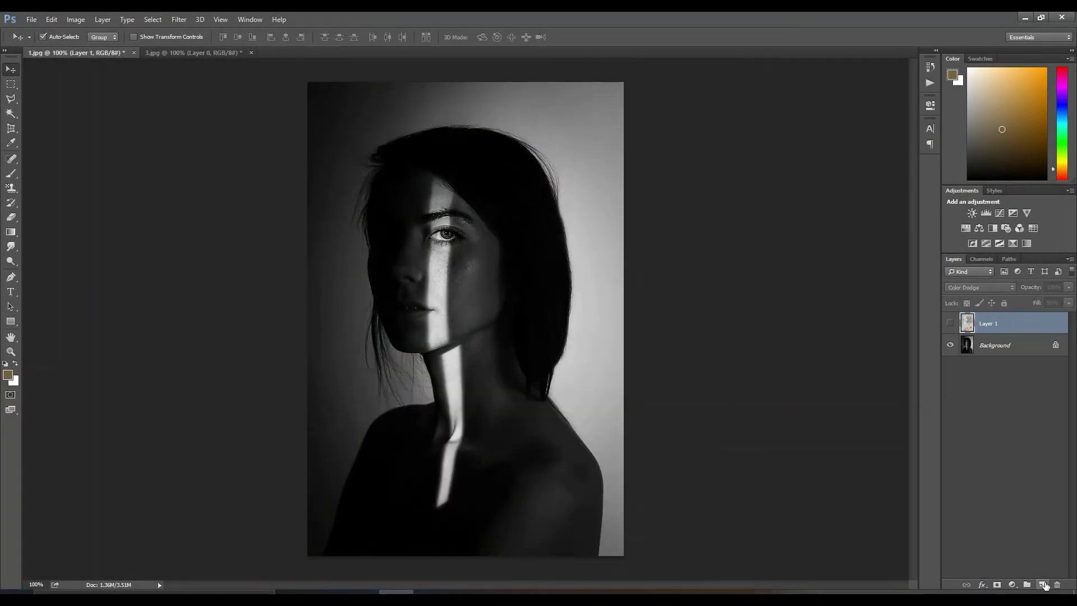
click(1012, 585)
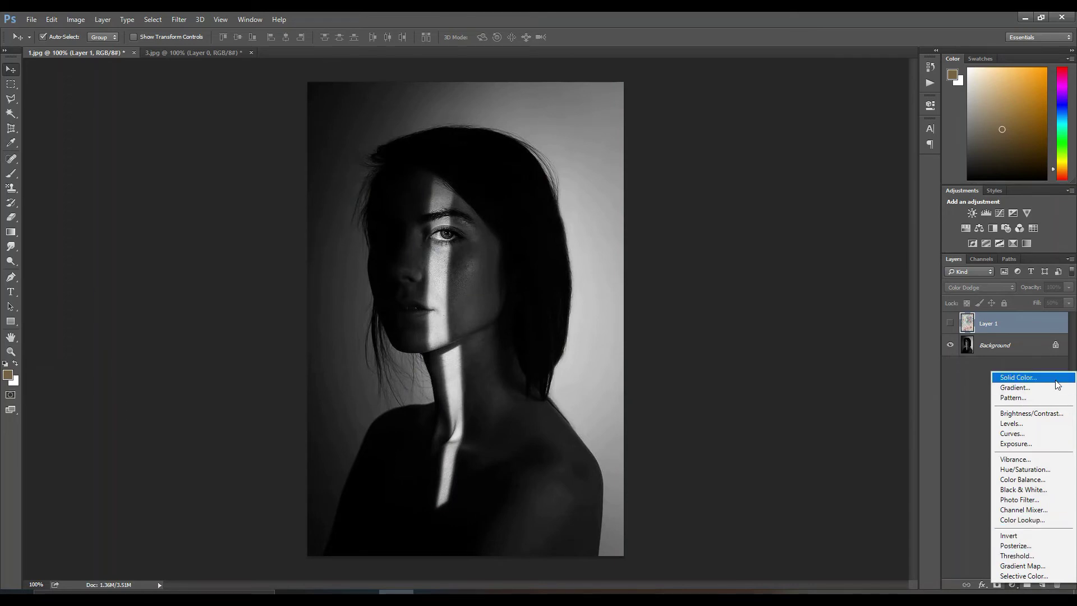
click(999, 376)
click(809, 312)
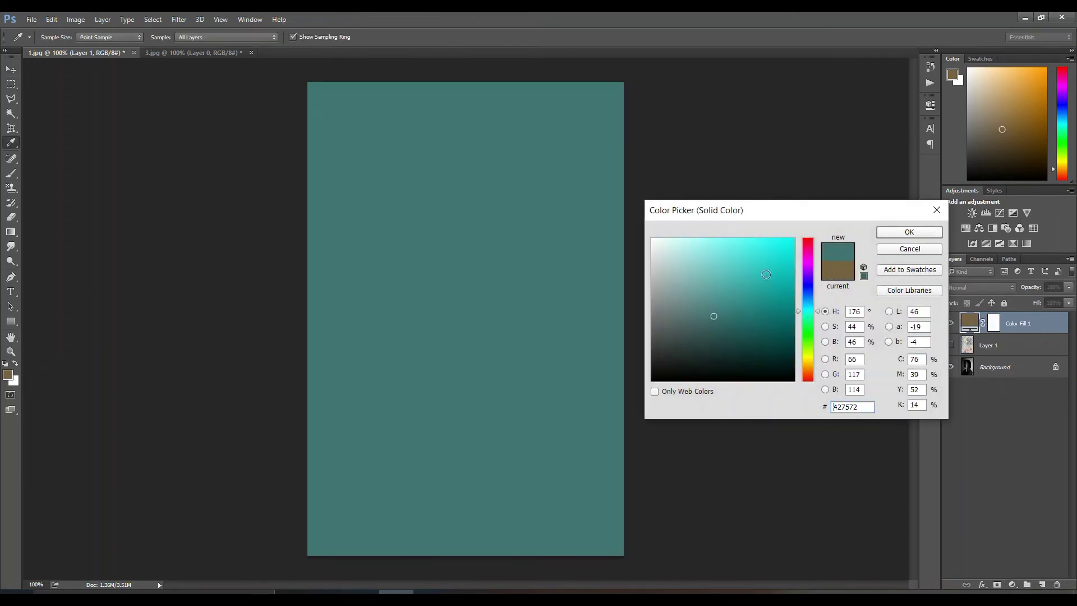
drag(760, 269, 768, 279)
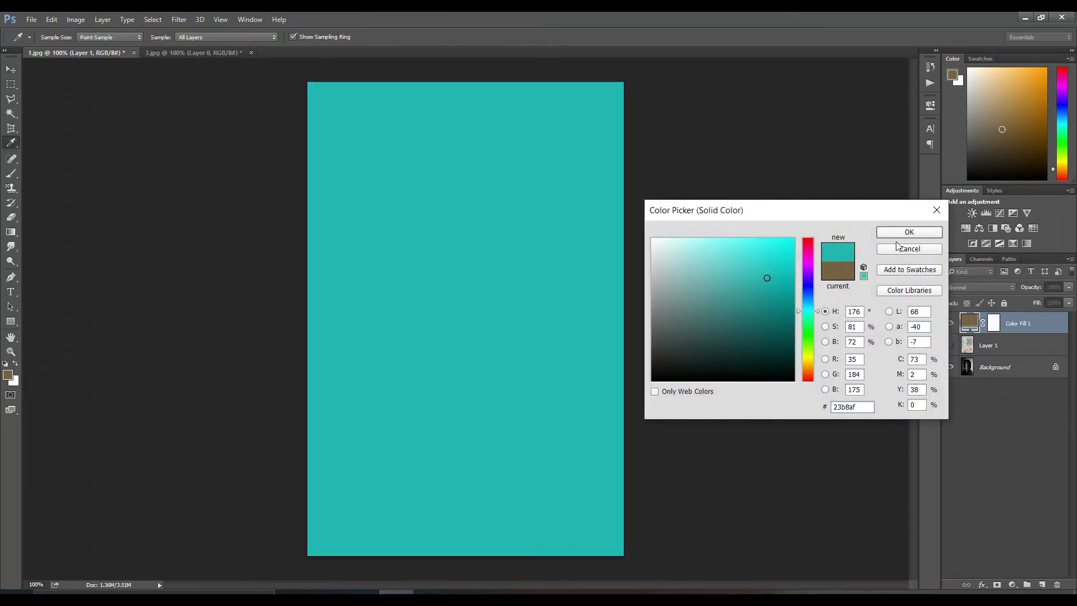
click(895, 232)
click(970, 285)
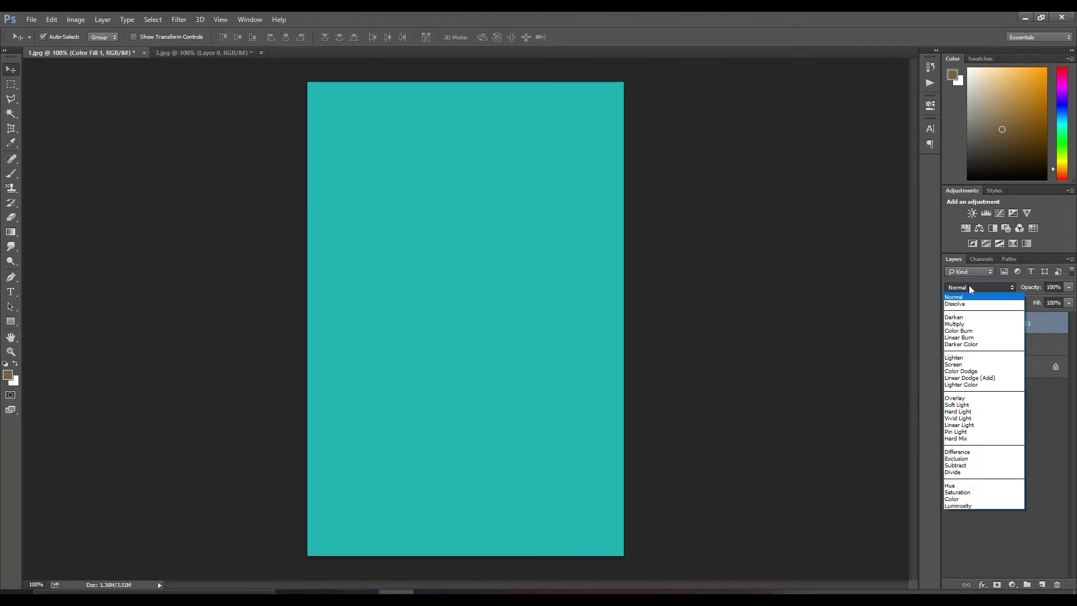
click(966, 439)
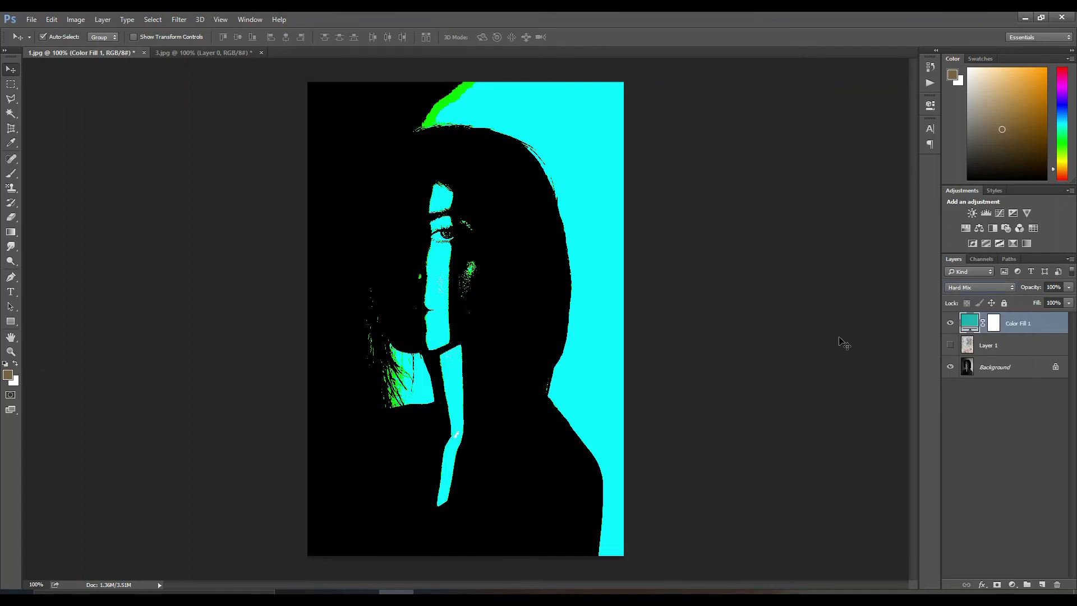
Test Color Fill 1's opacity by lowering it and returning it to 100%
click(1069, 287)
drag(1069, 301, 1019, 297)
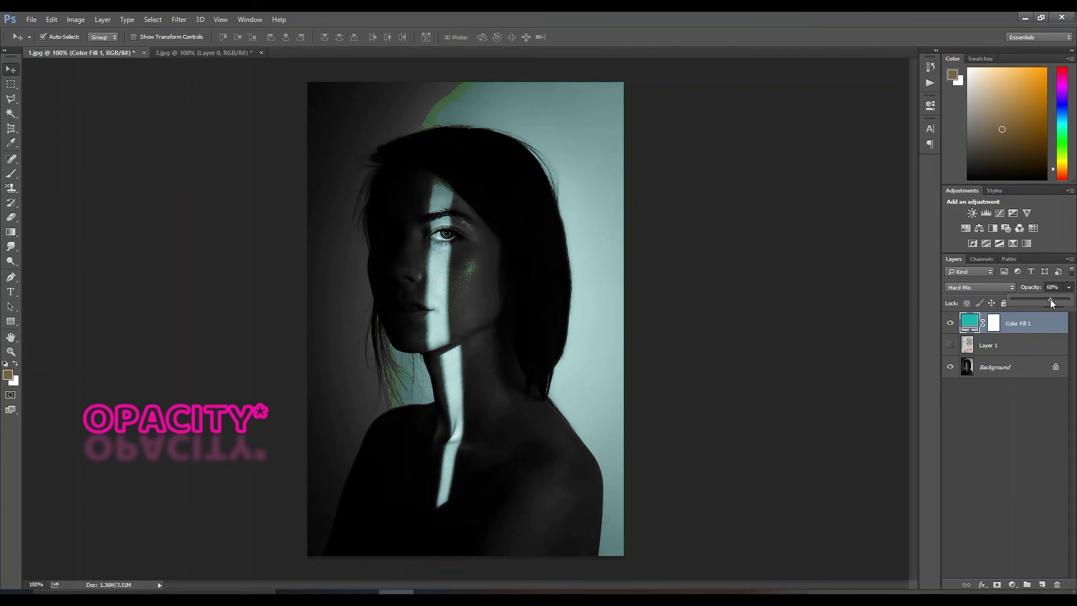
mouse_move(1029, 299)
mouse_down()
mouse_move(1074, 287)
mouse_move(1062, 319)
mouse_move(1021, 318)
mouse_up()
Drag the teal layer's Fill slider down to 16%
click(1069, 303)
scroll(443, 297, up, 2)
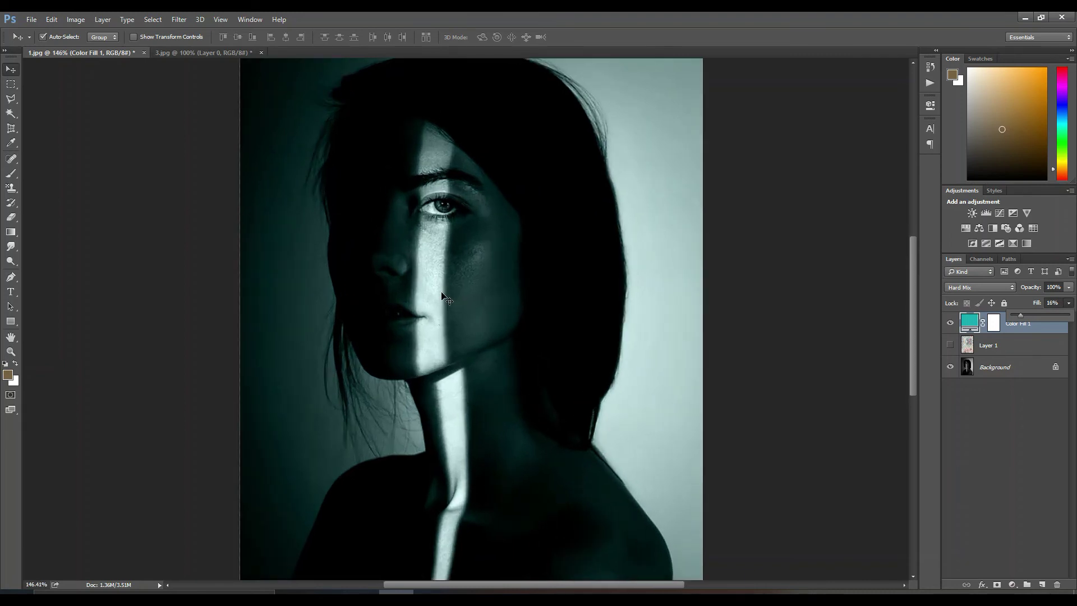
scroll(443, 298, up, 1)
scroll(444, 297, down, 2)
scroll(444, 294, up, 1)
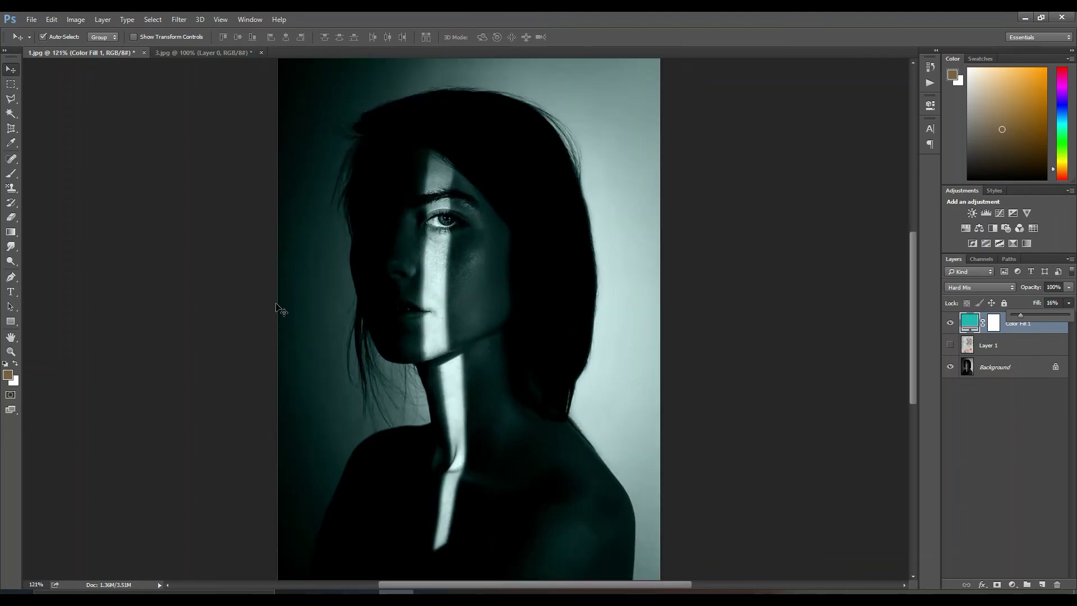